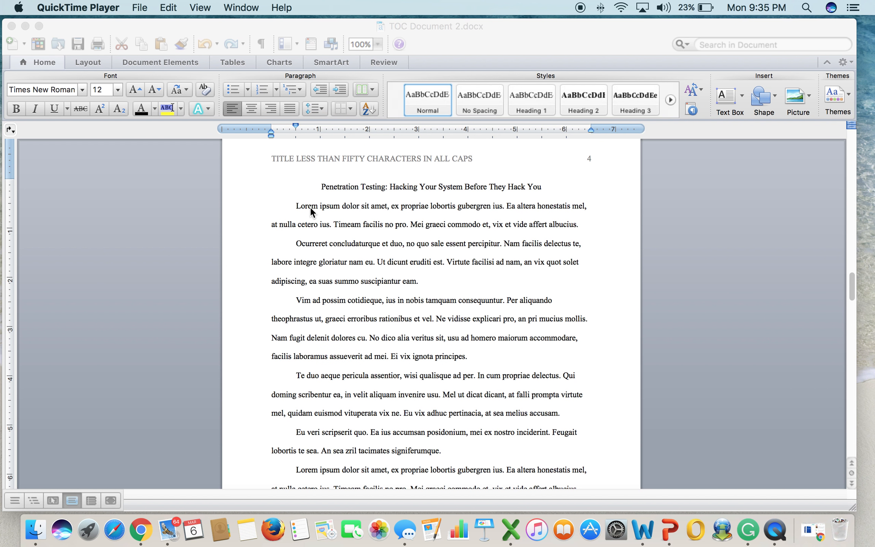
Switch to TOC Document 2.docx in Word, placing the caret before the 'Eu veri' paragraph.
left_click(297, 432)
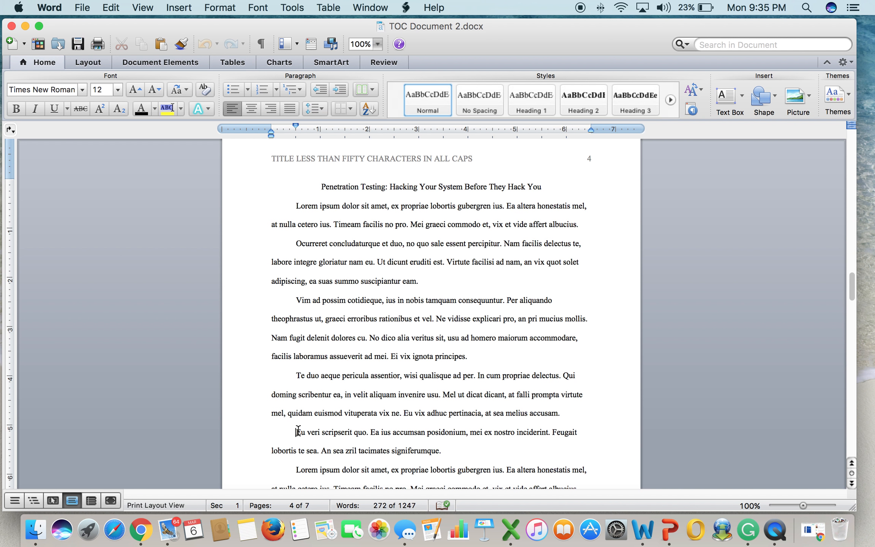
Add an unindented line 'The Basis for Pentesting' above the Eu veri paragraph.
key("Return")
key("Up")
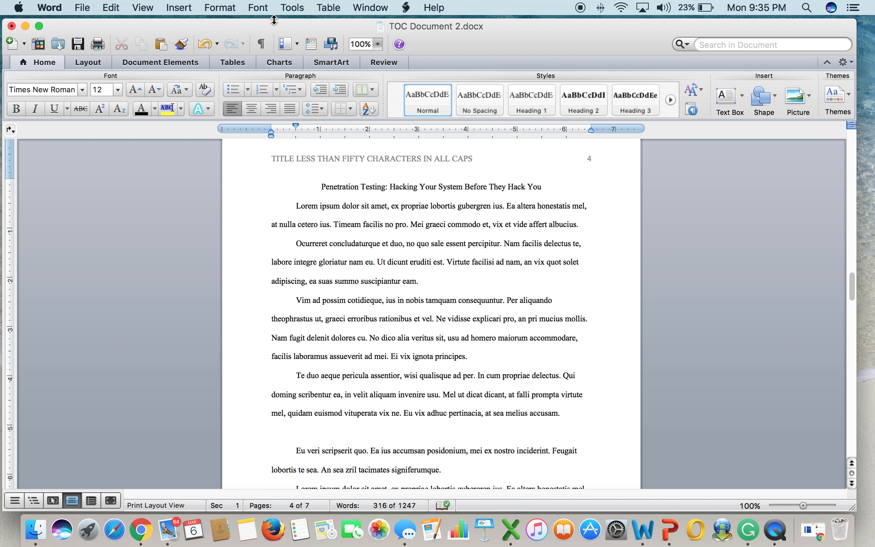
left_click_drag(295, 126, 273, 126)
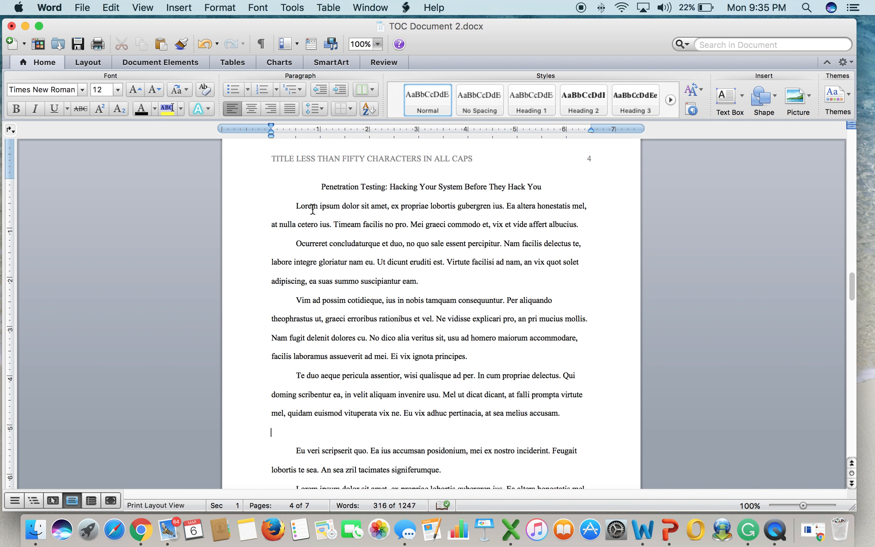
type("The Basis for Pentesting")
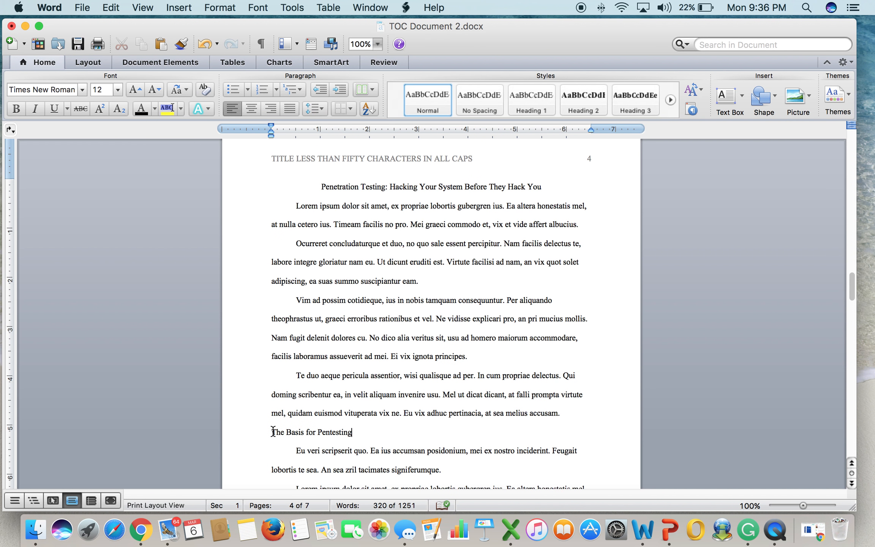
Make 'The Basis for Pentesting' bold and centered.
left_click_drag(272, 432, 340, 434)
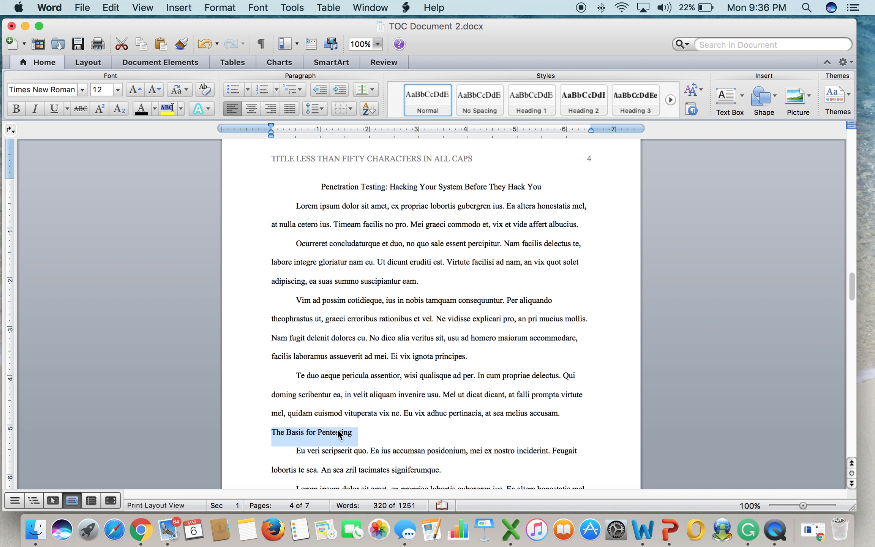
left_click(16, 109)
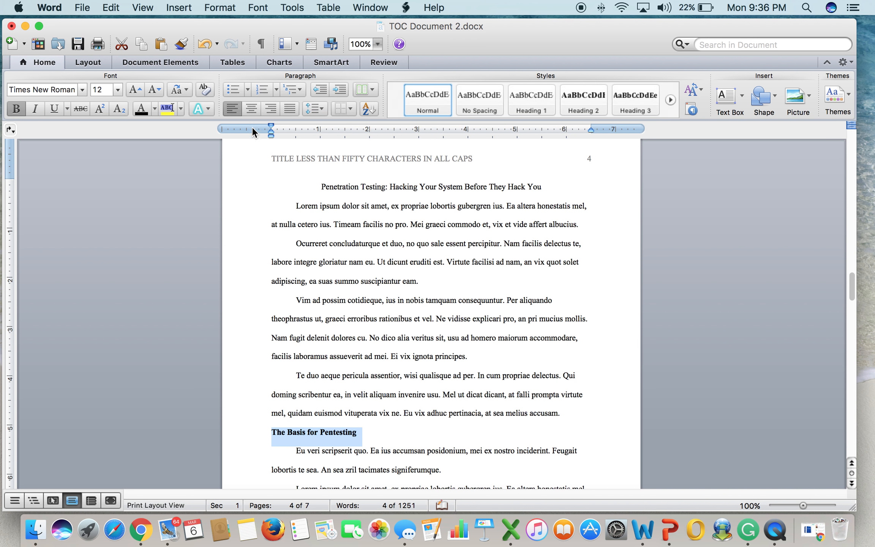
left_click(250, 108)
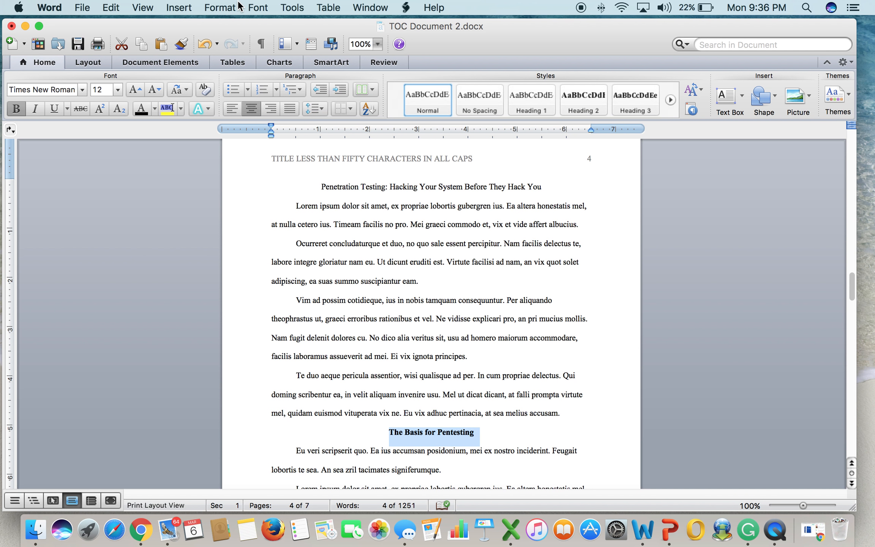
left_click(219, 7)
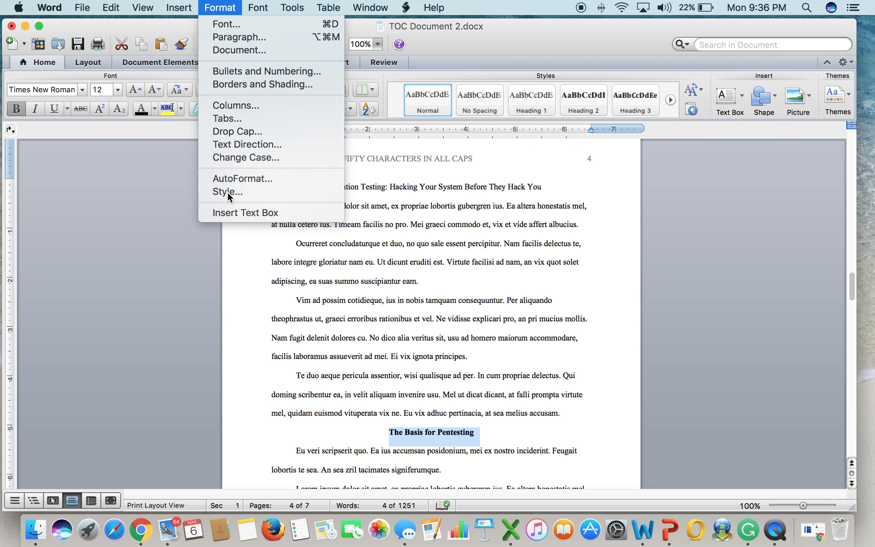
Apply Heading 1, Times New Roman 12-point and centered, to 'The Basis for Pentesting'.
left_click(228, 191)
left_click_drag(394, 203, 396, 161)
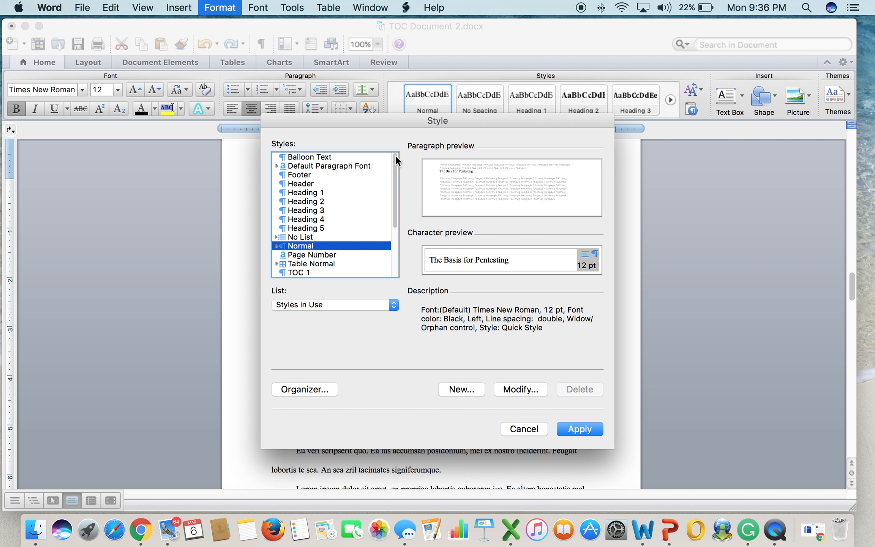
left_click(315, 190)
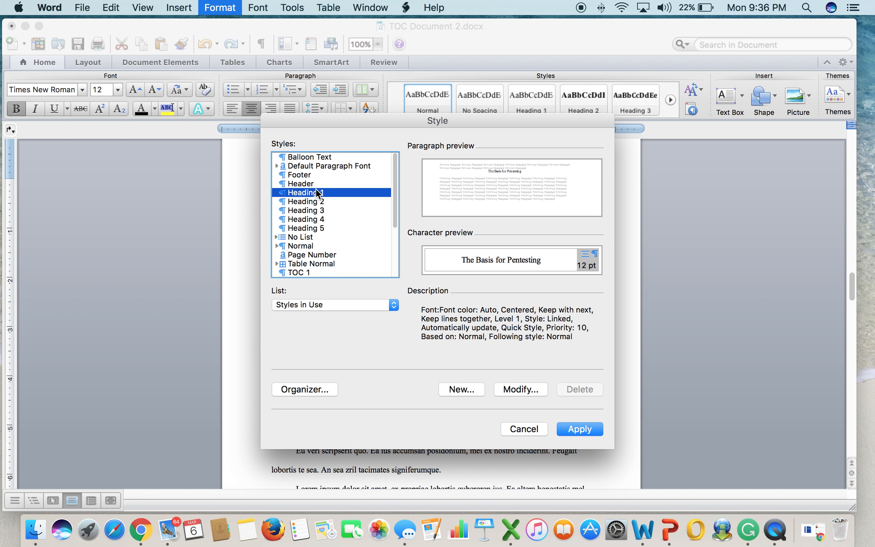
left_click(521, 389)
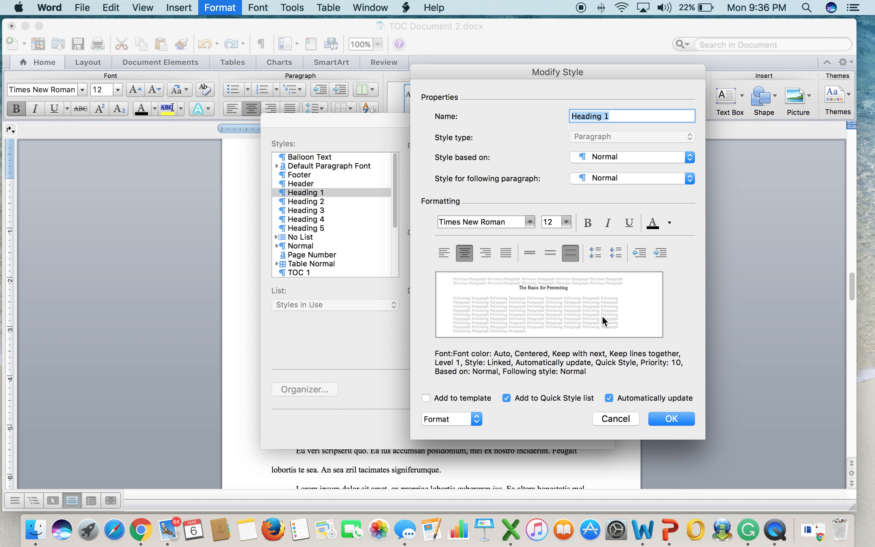
left_click(587, 223)
left_click(672, 418)
left_click(590, 428)
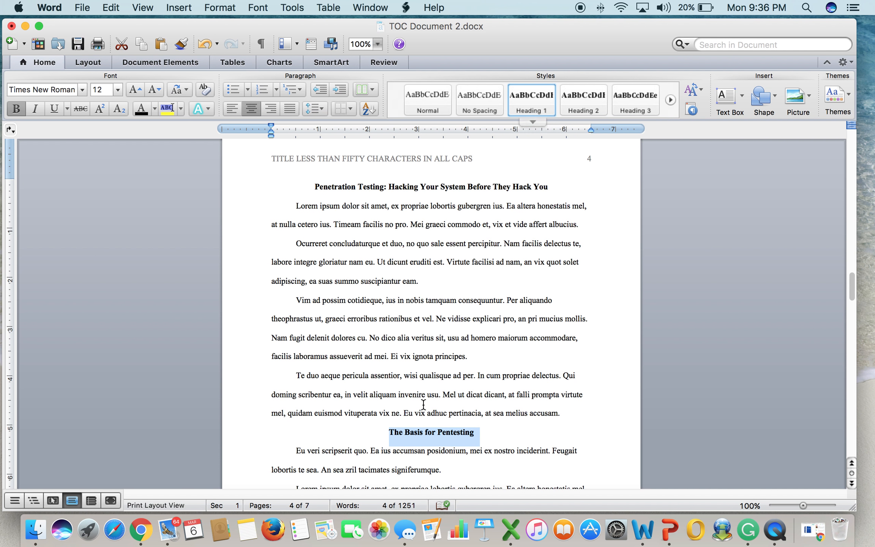
Insert a bold, unindented 'Pentesting for Success' line after 'principes.' on page 5.
scroll(423, 405, "down", 10)
left_click(468, 402)
key("Return")
left_click_drag(295, 126, 271, 129)
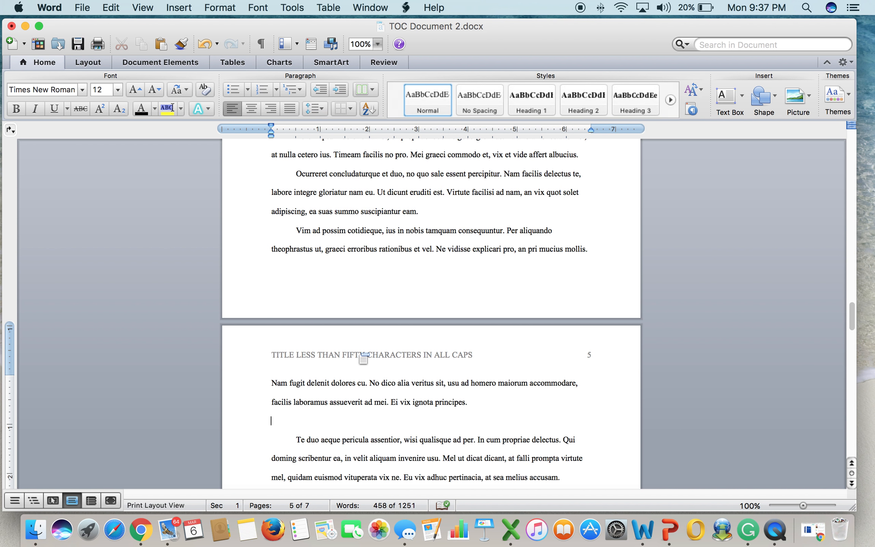
type("Pentesting for Success")
triple_click(310, 420)
left_click(16, 108)
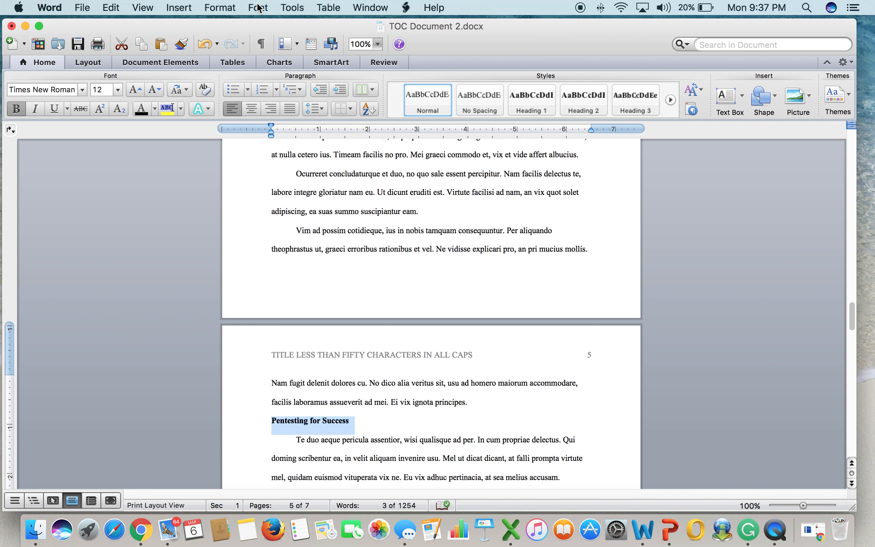
Apply Heading 2, Times New Roman 12-point bold and left-aligned, to 'Pentesting for Success'.
left_click(224, 8)
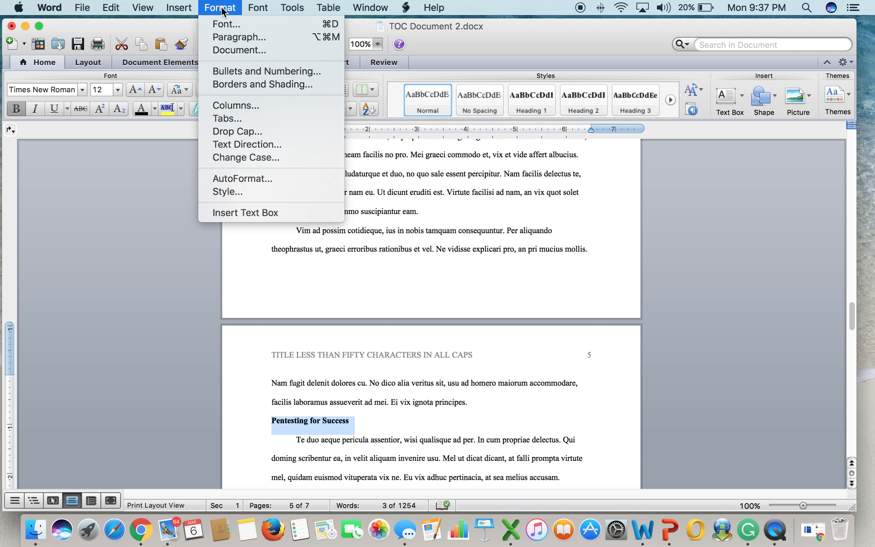
left_click(227, 192)
left_click(318, 185)
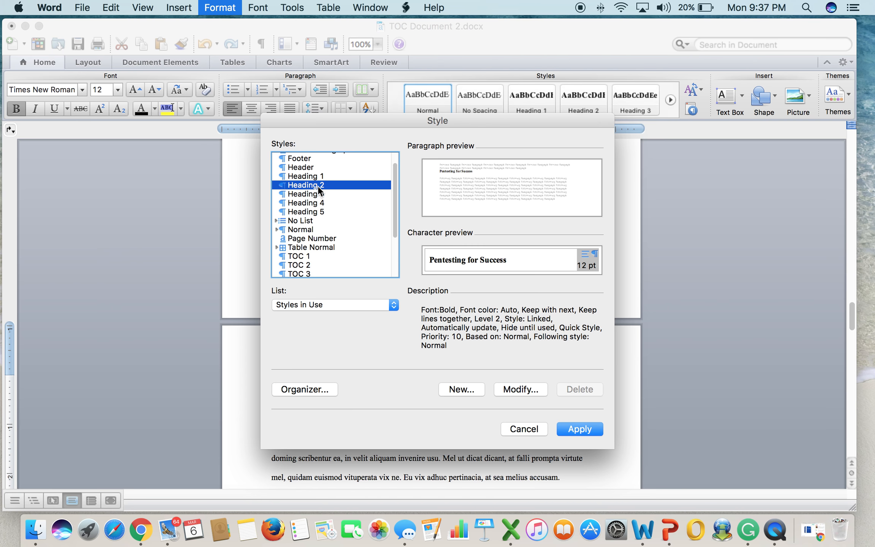
left_click(528, 389)
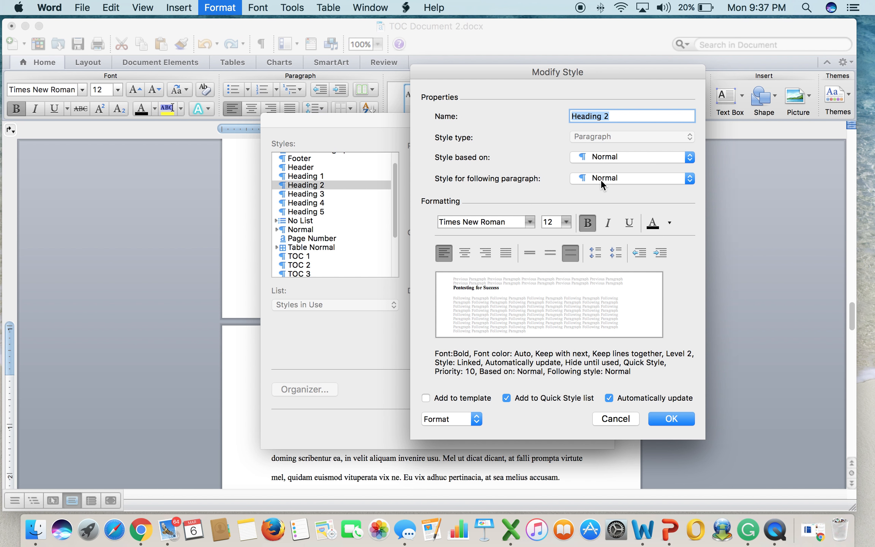
left_click(671, 418)
left_click(579, 428)
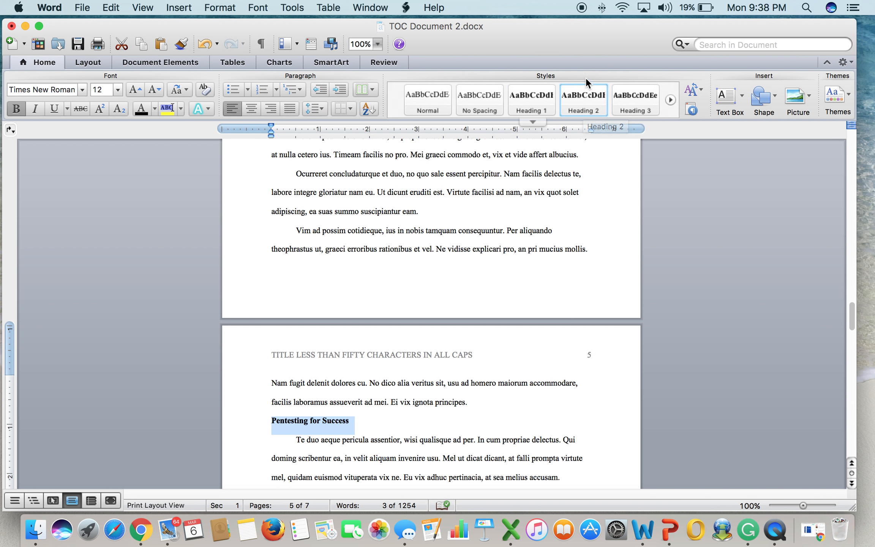
Start the Ocurreret paragraph with the bold run-in heading 'Techniques used by hackers.'.
scroll(467, 290, "down", 10)
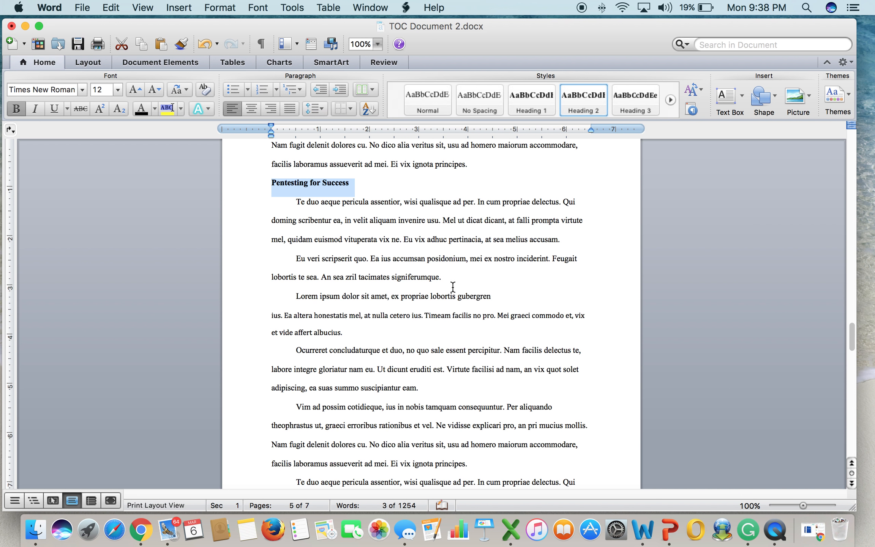
left_click(284, 352)
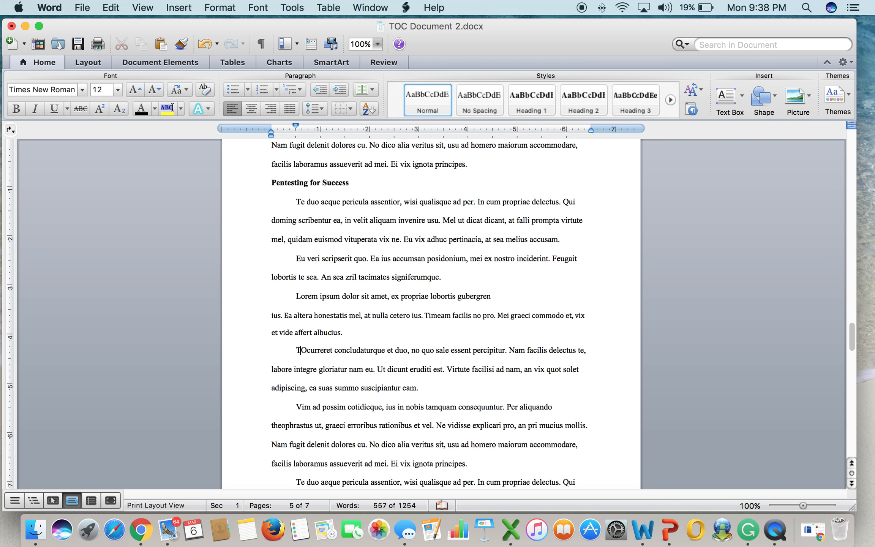
type("Tec")
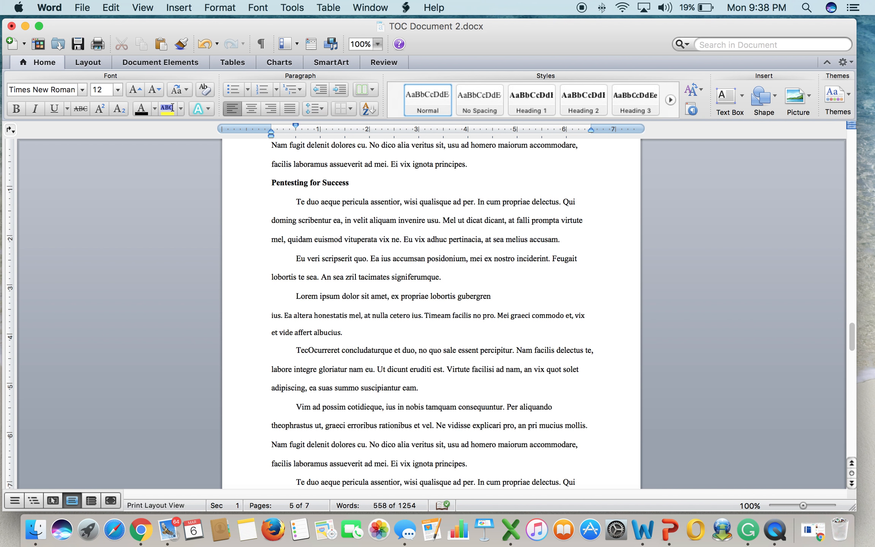
type("n")
key("BackSpace")
type("hniques")
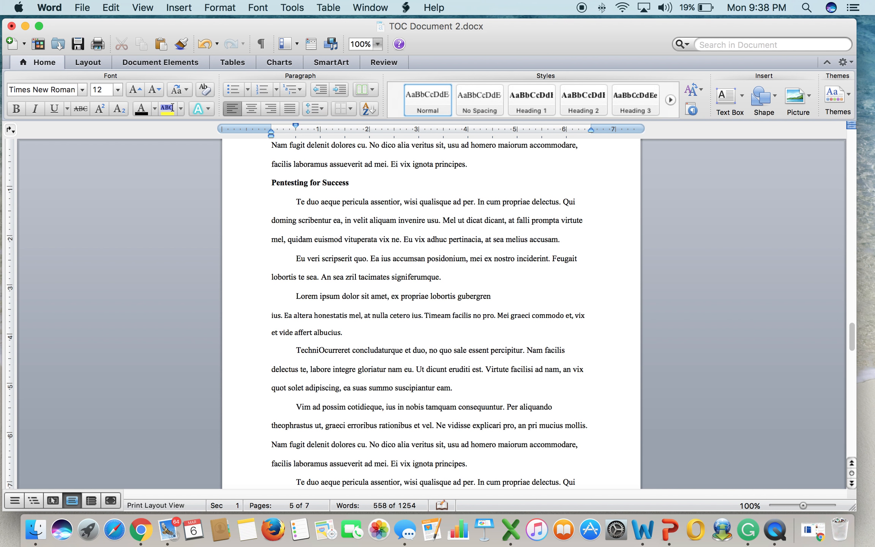
type("used by ")
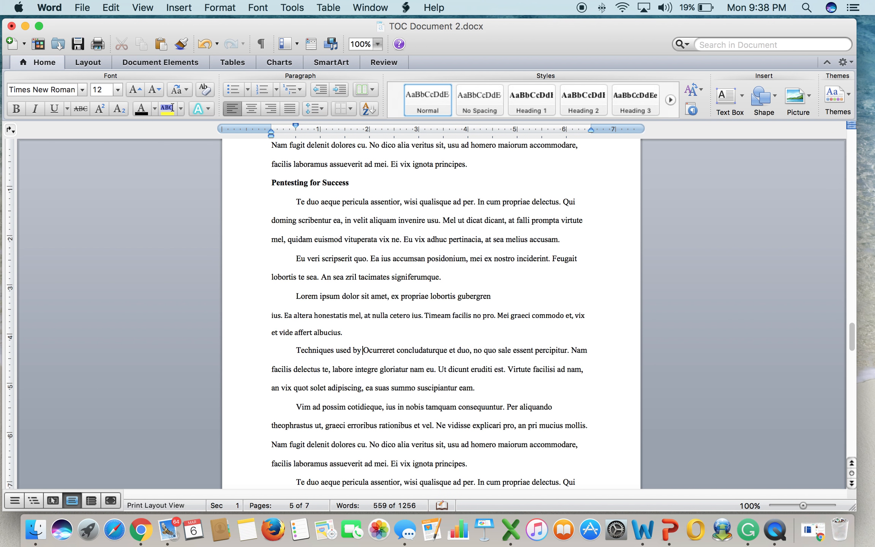
type("hackers")
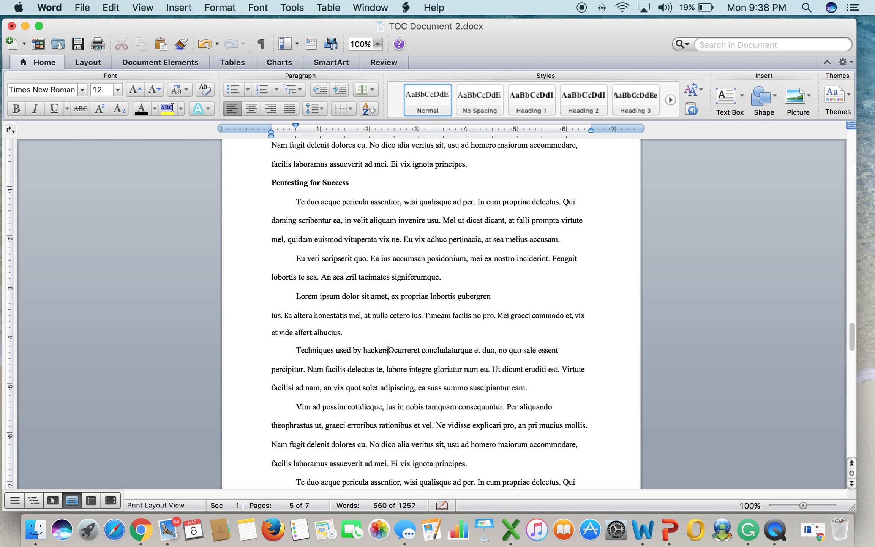
type(".")
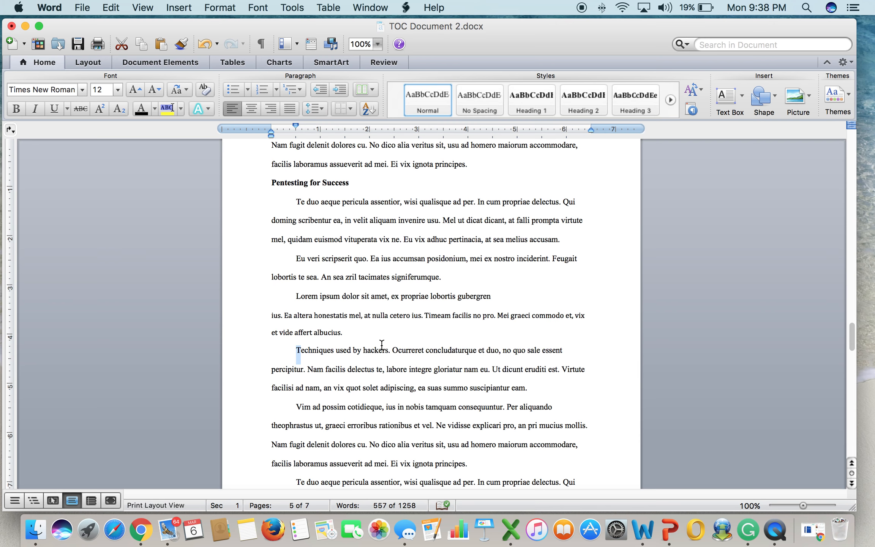
left_click_drag(297, 349, 381, 343)
key("shift+Right")
key("shift+Right")
key("shift+Right")
key("shift+Right")
key("shift+Right")
key("shift+Right")
key("shift+Right")
key("shift+Right")
key("shift+Right")
key("shift+Right")
key("shift+Right")
key("shift+Right")
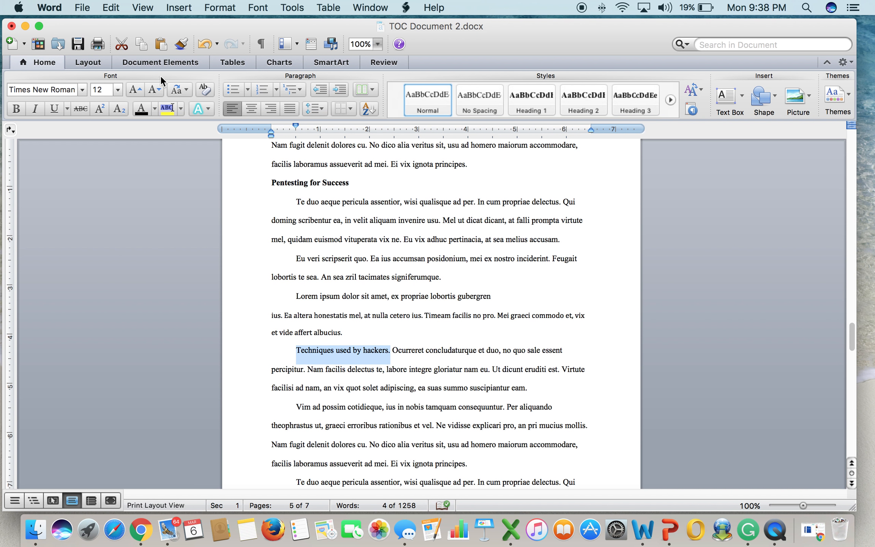
left_click(16, 109)
Open the Heading 3 style definition and its base-style choices.
left_click(220, 8)
left_click(229, 189)
left_click(306, 193)
left_click(488, 389)
left_click(623, 157)
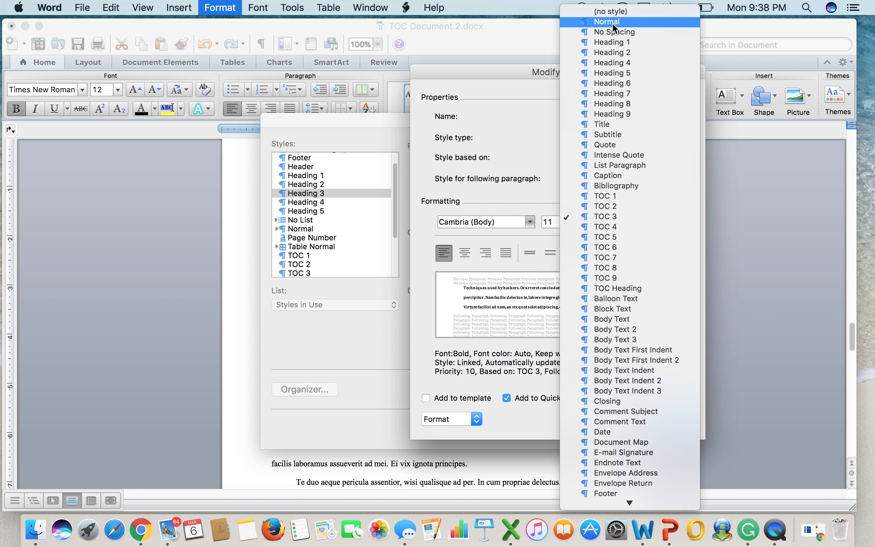
Base Heading 3 on Normal and apply it to 'Techniques used by hackers.'.
left_click(611, 22)
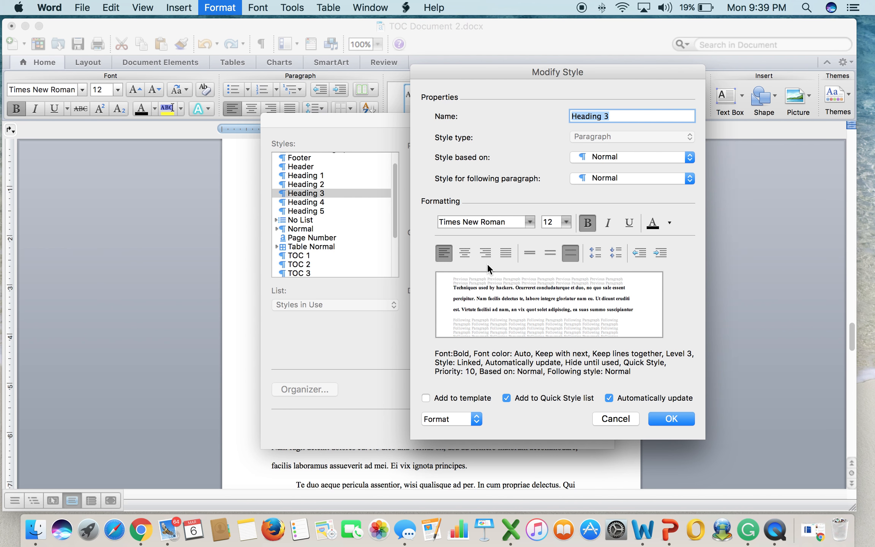
left_click(671, 418)
left_click(576, 426)
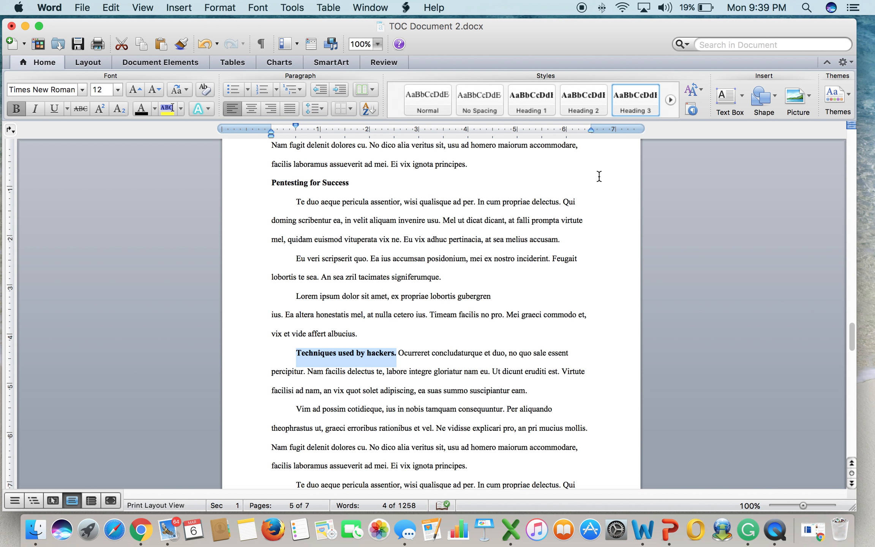
Type 'Techniques used by pentesters.' at the start of the next paragraph.
scroll(598, 177, "down", 5)
left_click(296, 353)
type("Techniques used by ")
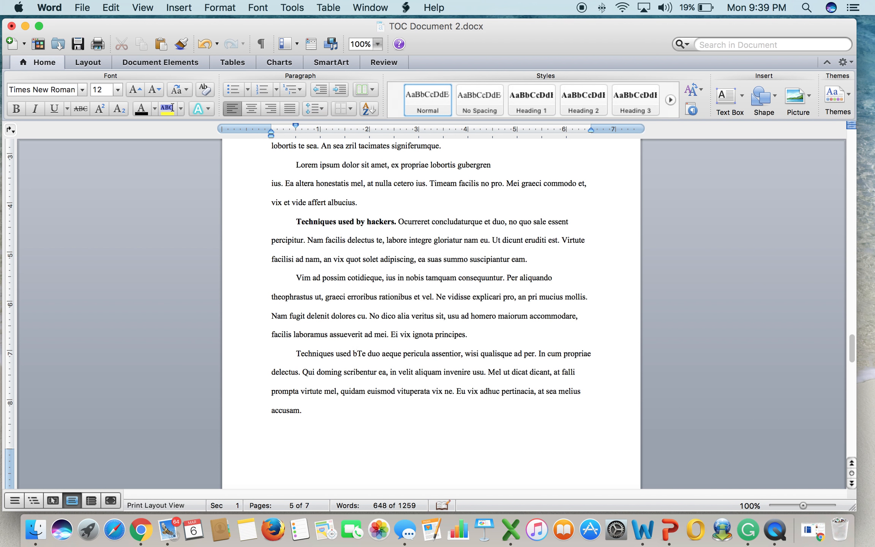
type("penteste")
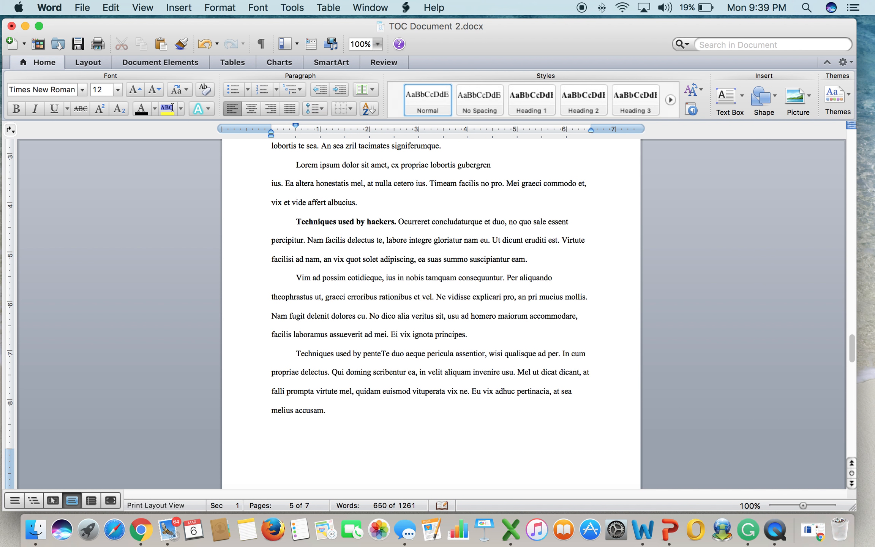
type("rs.")
Bold 'Techniques used by pentesters.' and add 'Documentation and authorization.' before the Lorem ipsum paragraph.
left_click_drag(296, 353, 398, 353)
left_click(16, 109)
scroll(431, 315, "down", 8)
left_click(296, 387)
type("Documentation a")
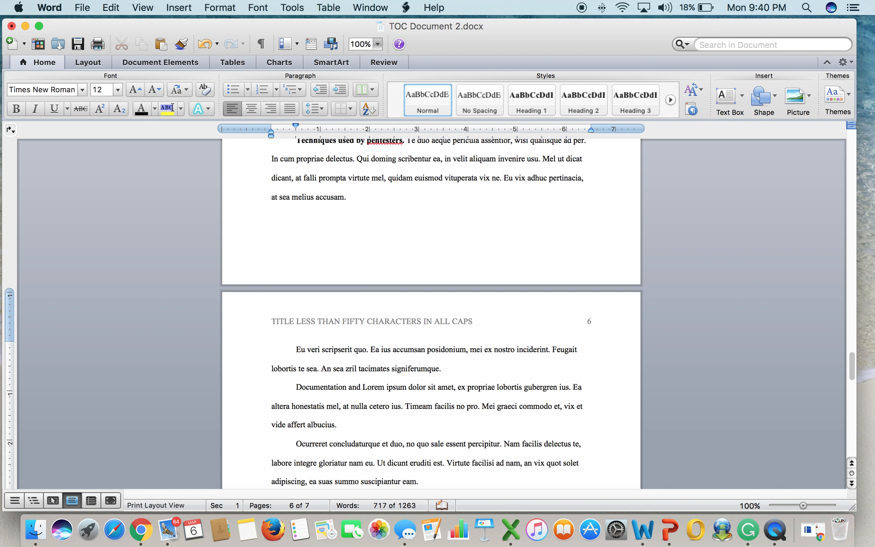
type("nd authorization.")
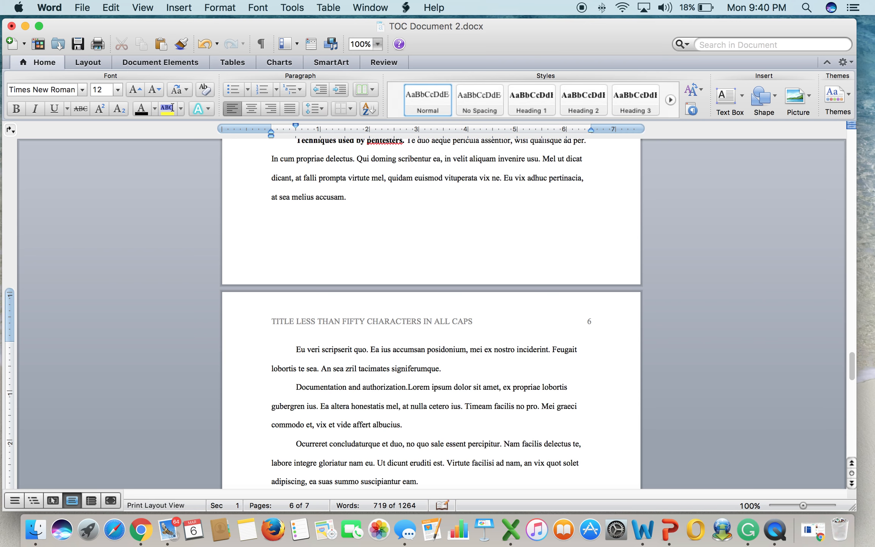
Make 'Documentation and authorization.' bold italic.
key("shift+Left")
key("shift+Left")
key("shift+Left")
key("shift+Left")
key("shift+Left")
key("shift+Left")
key("shift+Left")
key("shift+Left")
key("shift+Left")
key("shift+Left")
key("shift+Left")
key("shift+Left")
key("shift+Left")
key("shift+Left")
key("shift+Left")
key("shift+Left")
key("shift+Left")
key("shift+Left")
key("shift+Left")
key("shift+Left")
key("shift+Left")
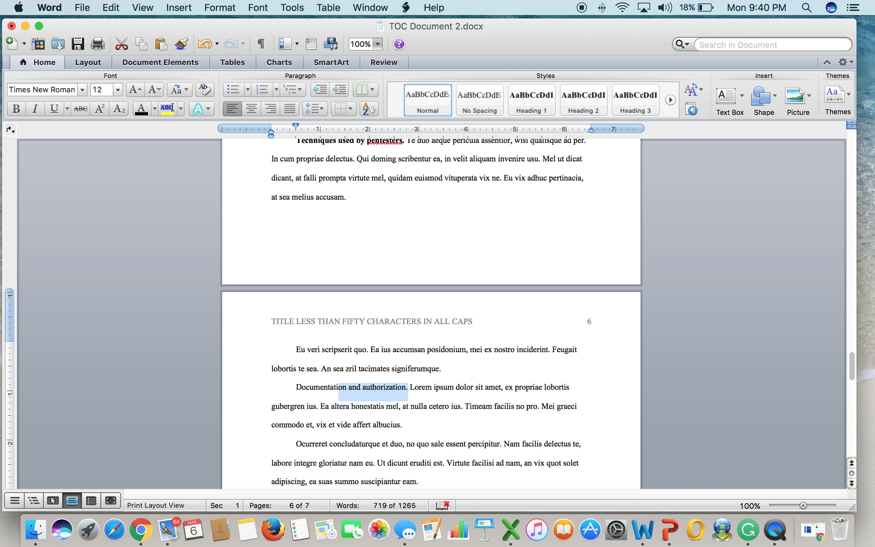
key("shift+Left")
key("shift+Left")
key("shift+Left")
key("shift+Left")
key("shift+Left")
key("shift+Left")
key("shift+Left")
key("shift+Left")
key("shift+Left")
key("shift+Left")
key("shift+Left")
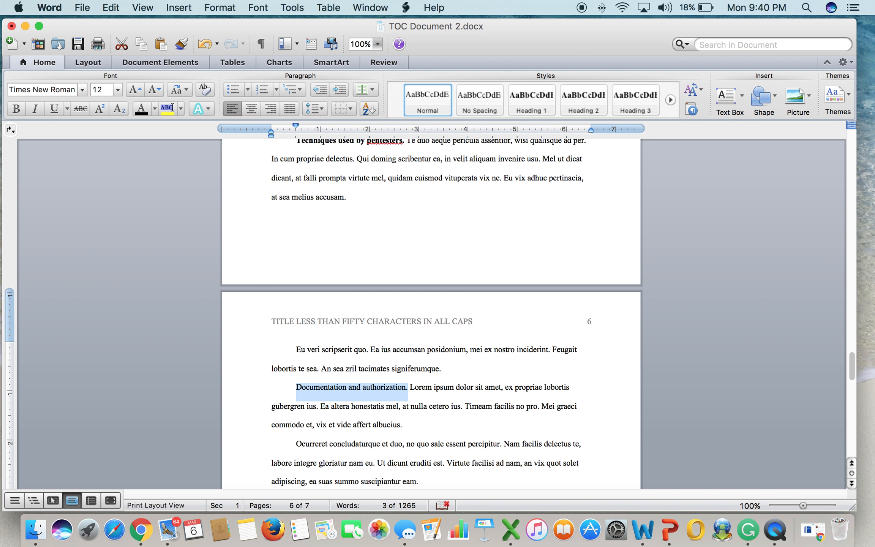
left_click(16, 109)
left_click(34, 109)
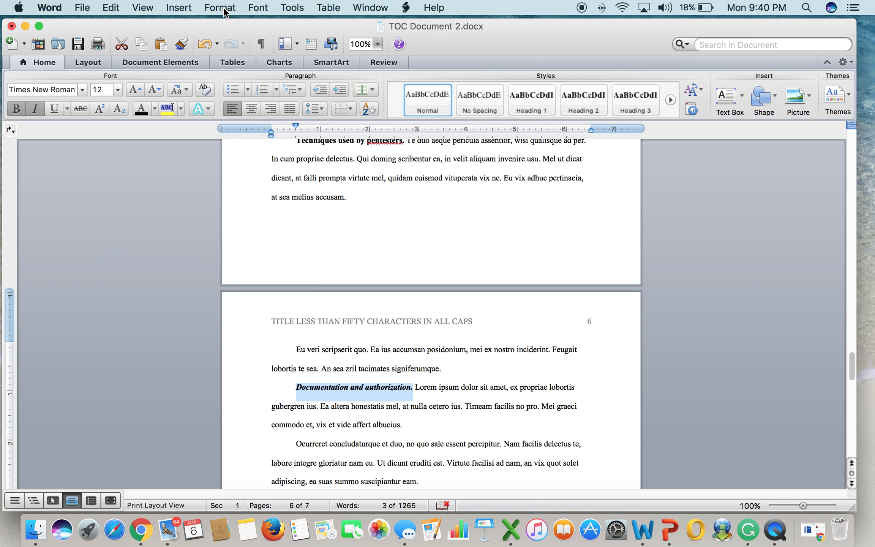
Apply Heading 4, Times New Roman 12-point bold italic based on Normal, to 'Documentation and authorization.'.
left_click(224, 9)
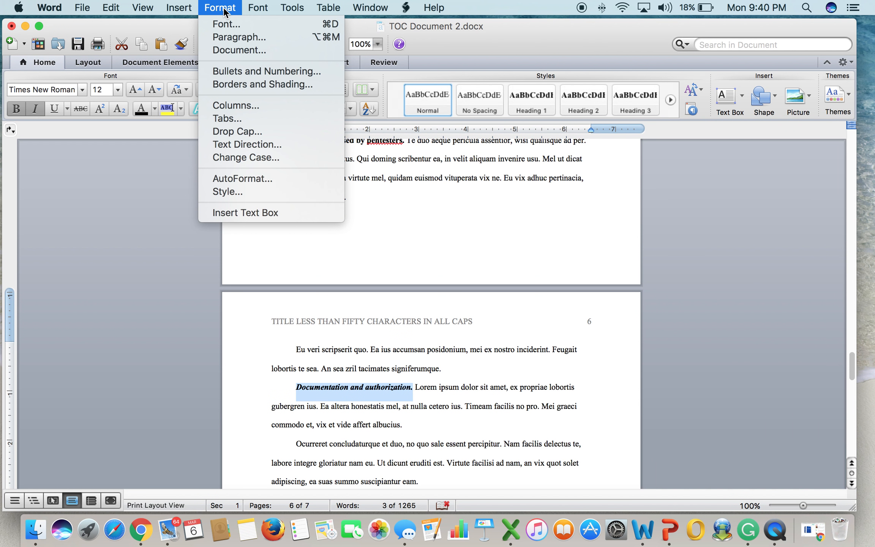
left_click(229, 191)
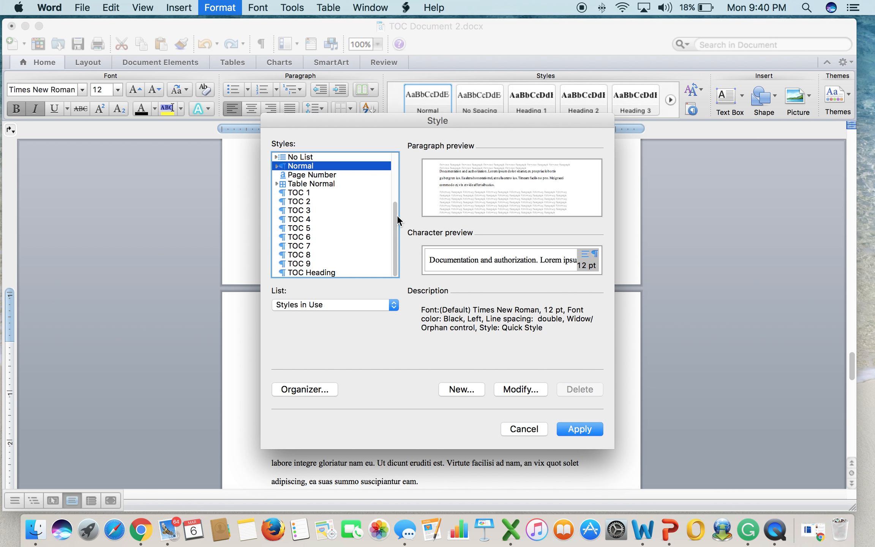
left_click_drag(397, 215, 396, 172)
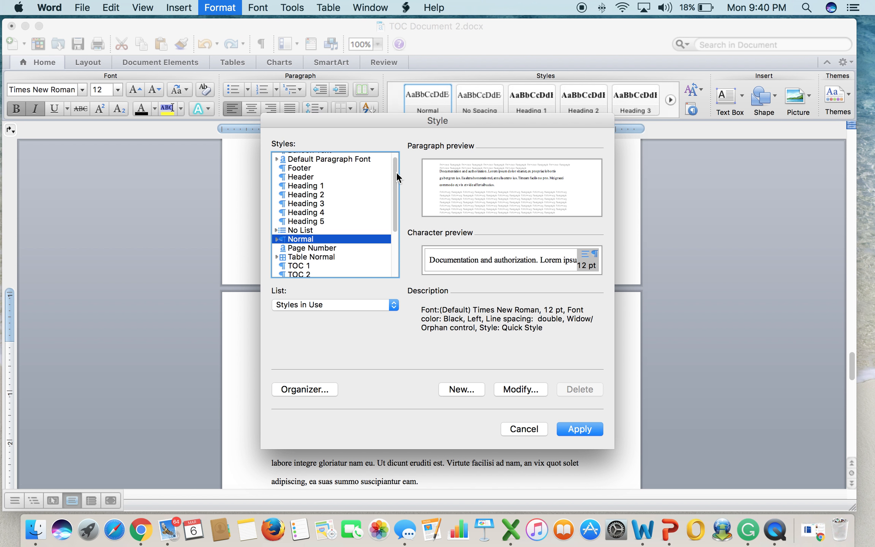
left_click(321, 212)
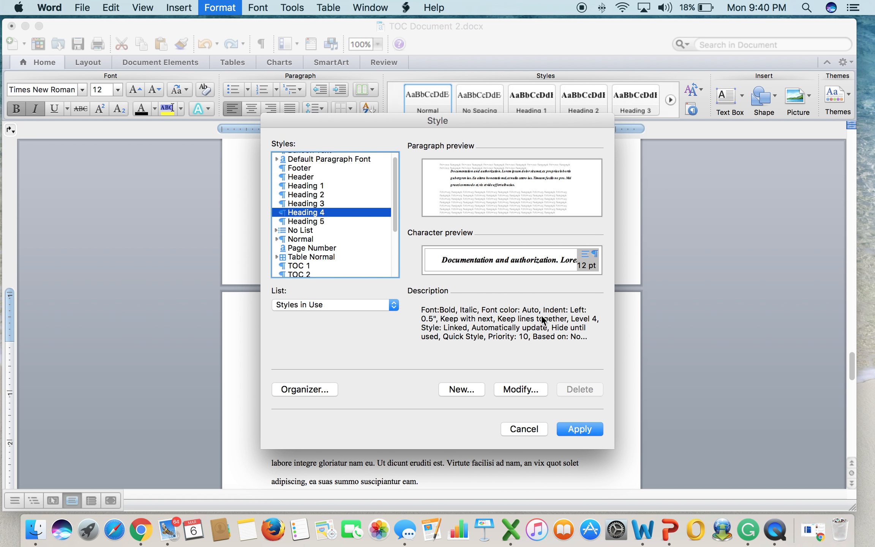
left_click(527, 389)
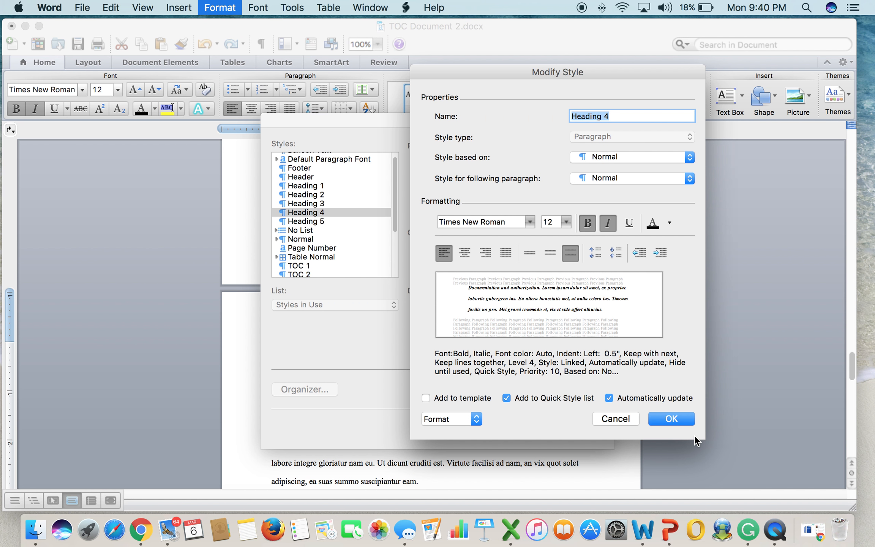
left_click(674, 416)
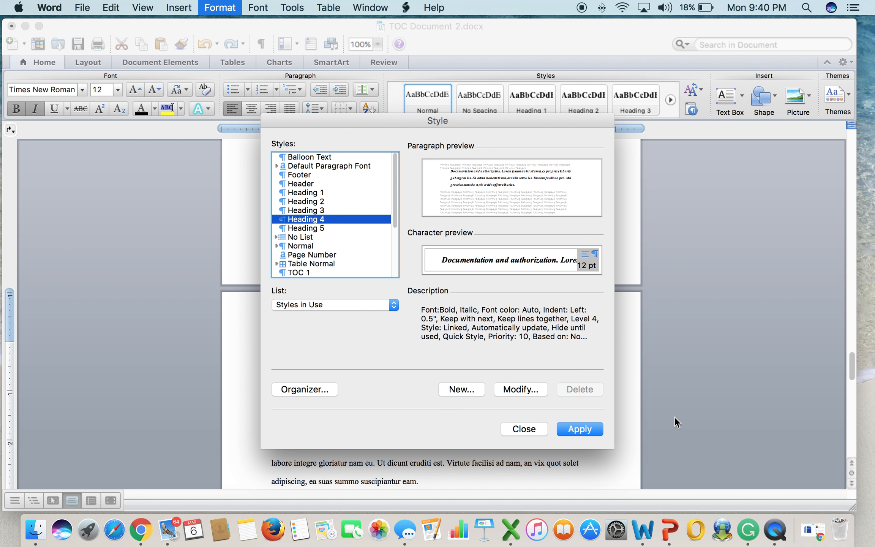
left_click(573, 427)
scroll(442, 435, "down", 5)
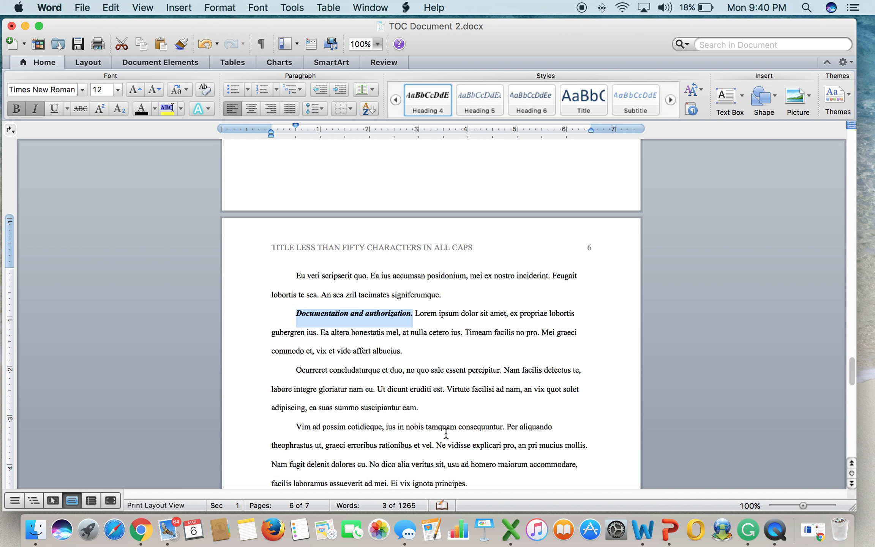
Begin the page-6 Te duo paragraph with the italic run-in heading 'Mitigation tactics.'.
scroll(445, 433, "down", 2)
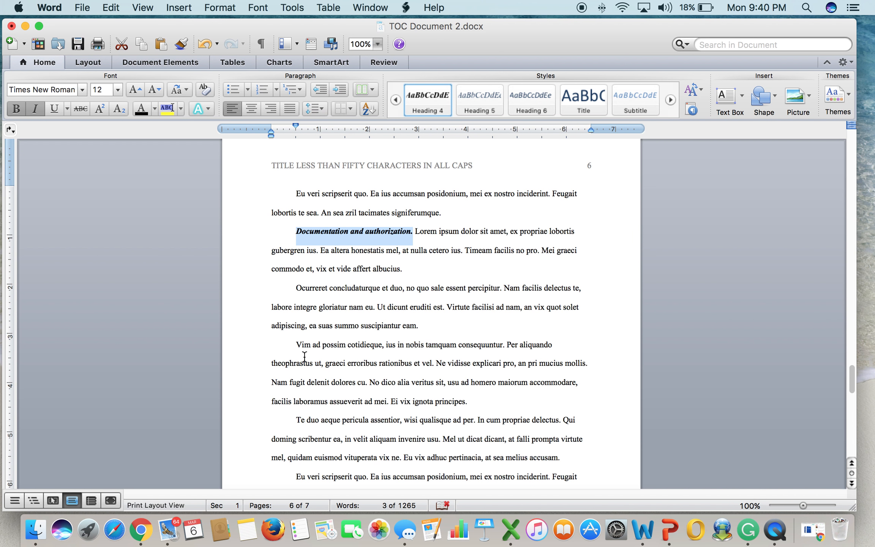
left_click(296, 420)
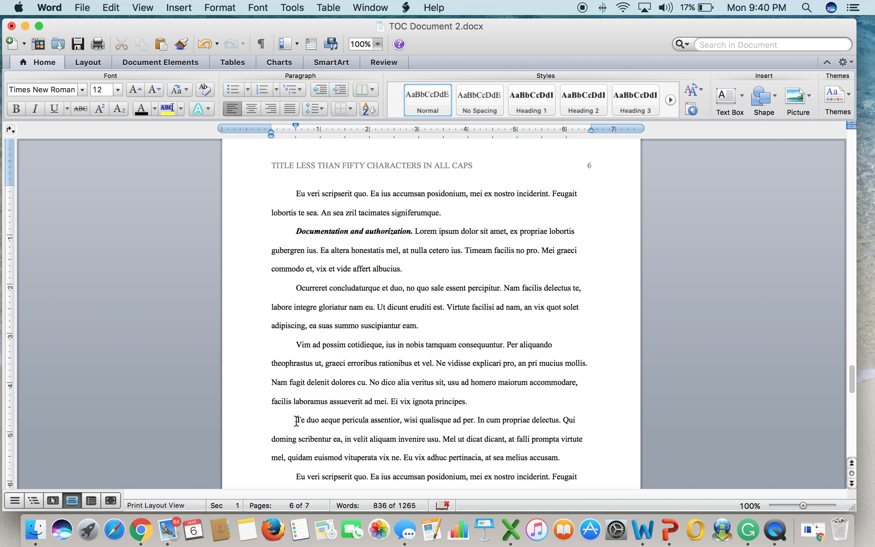
type("Mitigatio")
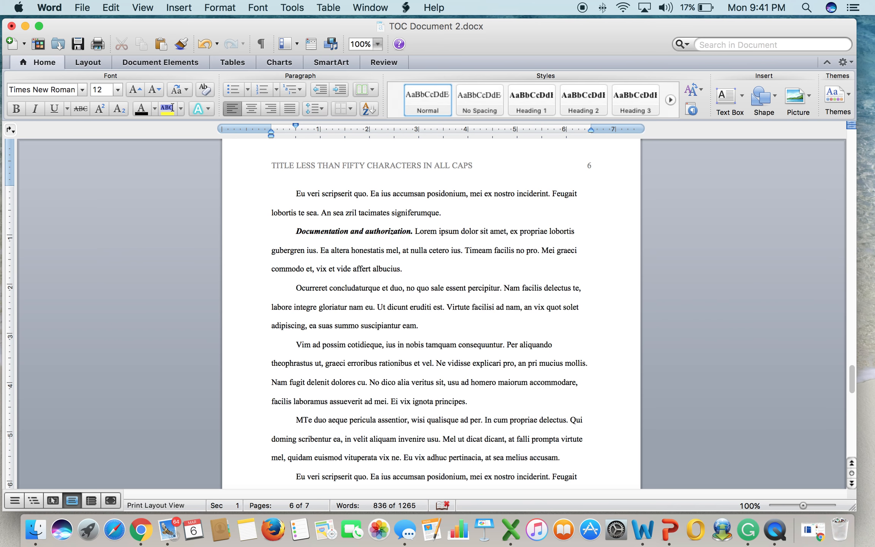
type("n ")
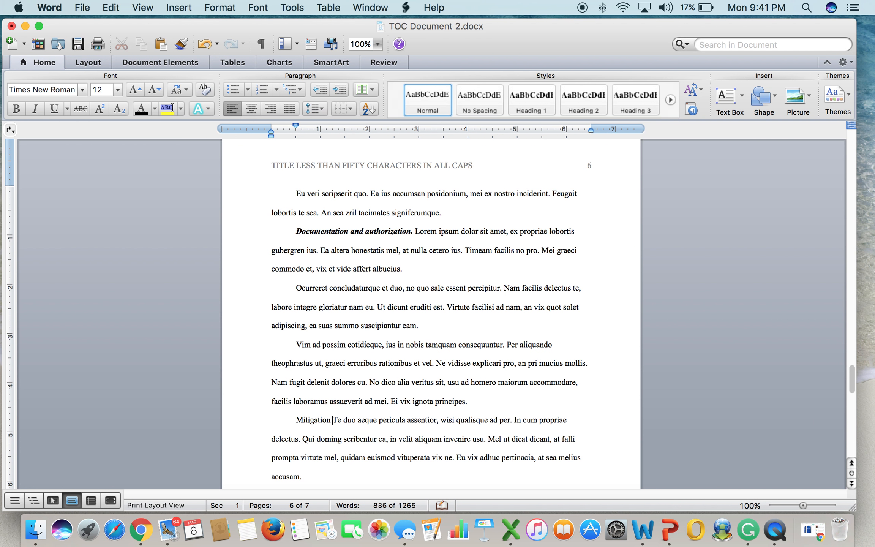
type("ta")
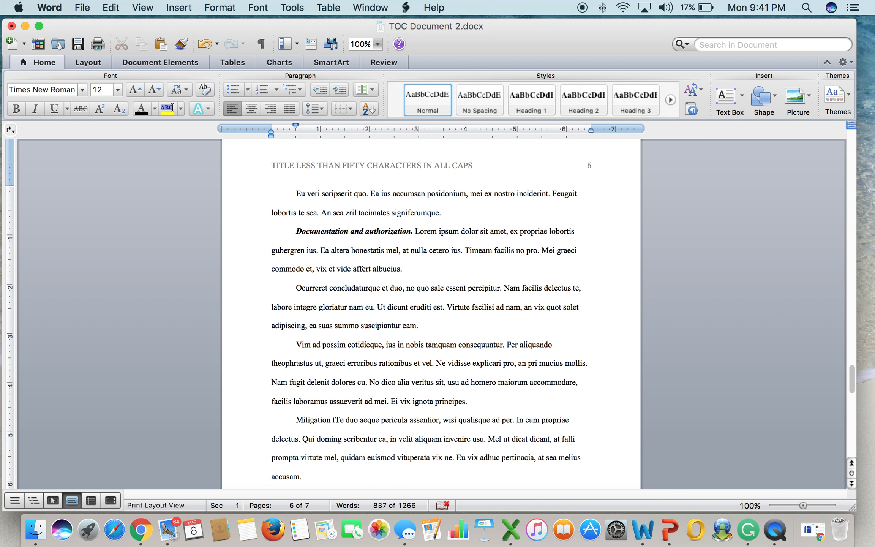
type("ctics.")
key("Left")
key("shift+Left")
key("shift+Left")
key("shift+Left")
key("shift+Left")
key("shift+Left")
key("shift+Left")
key("shift+Left")
key("shift+Left")
key("shift+Left")
key("shift+Left")
key("shift+Left")
key("shift+Left")
key("shift+Left")
key("shift+Left")
key("shift+Left")
key("shift+Left")
key("shift+Left")
key("shift+Left")
key("shift+Left")
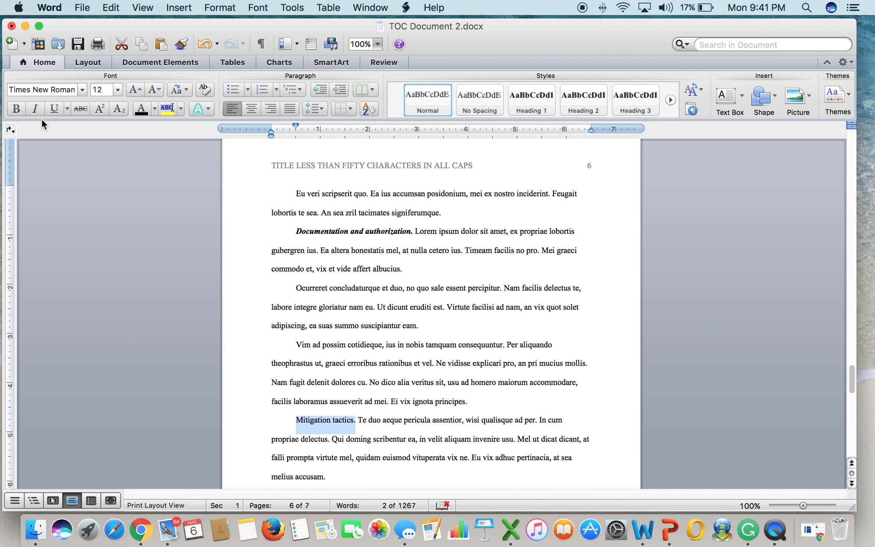
left_click(34, 110)
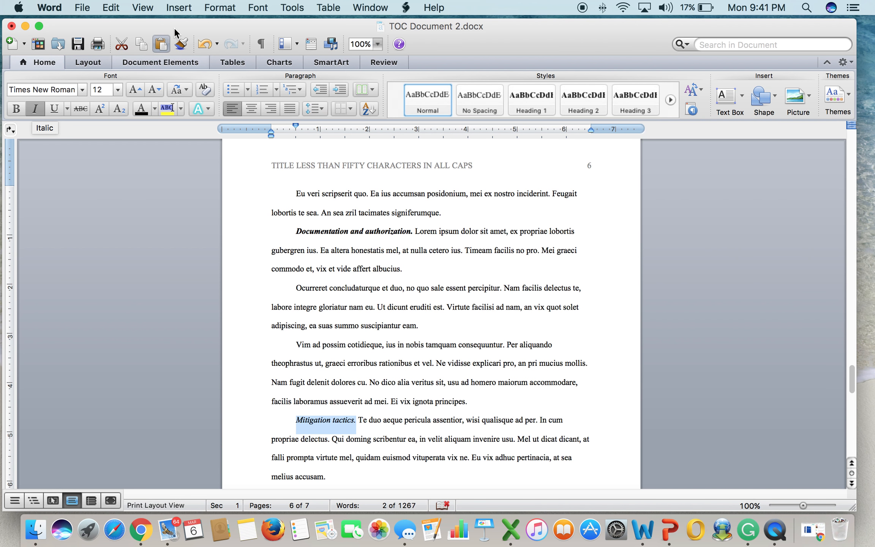
left_click(215, 8)
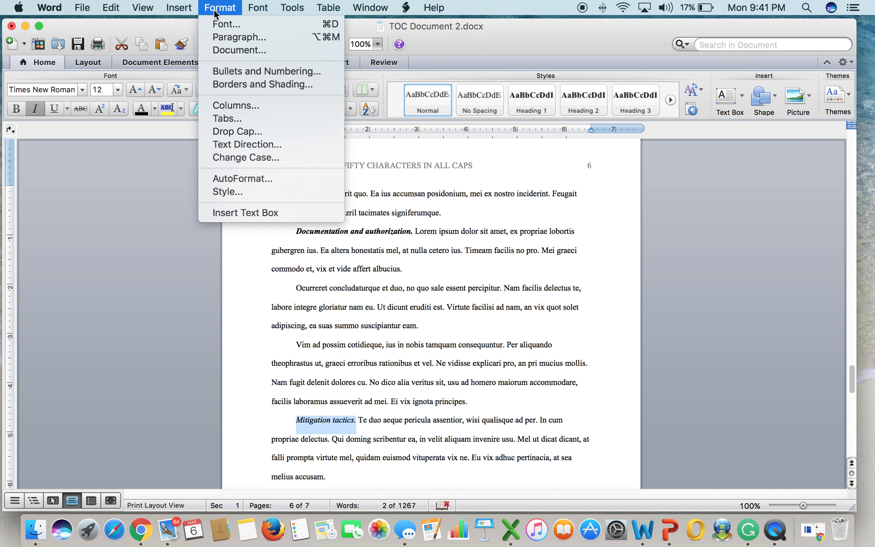
Apply Heading 5 (Times New Roman 12-point italic) to the run-in heading 'Mitigation tactics.'.
left_click(236, 192)
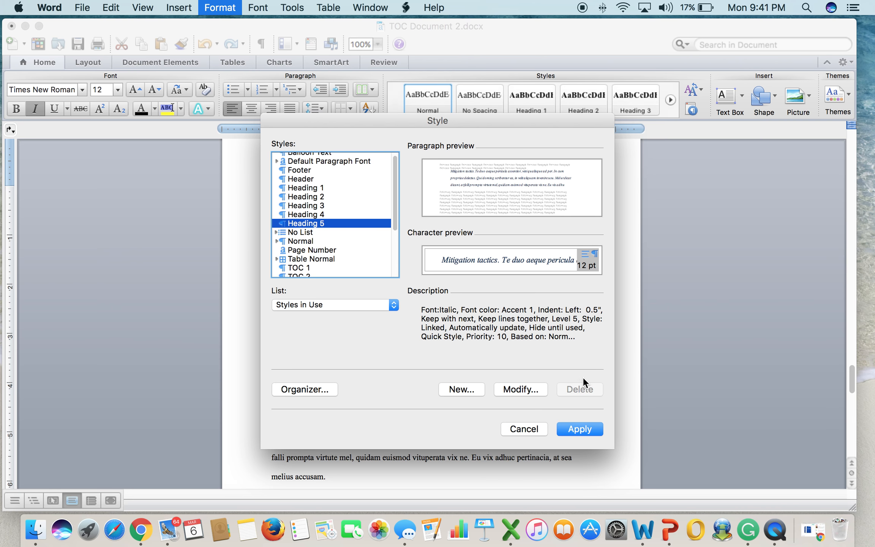
left_click(529, 388)
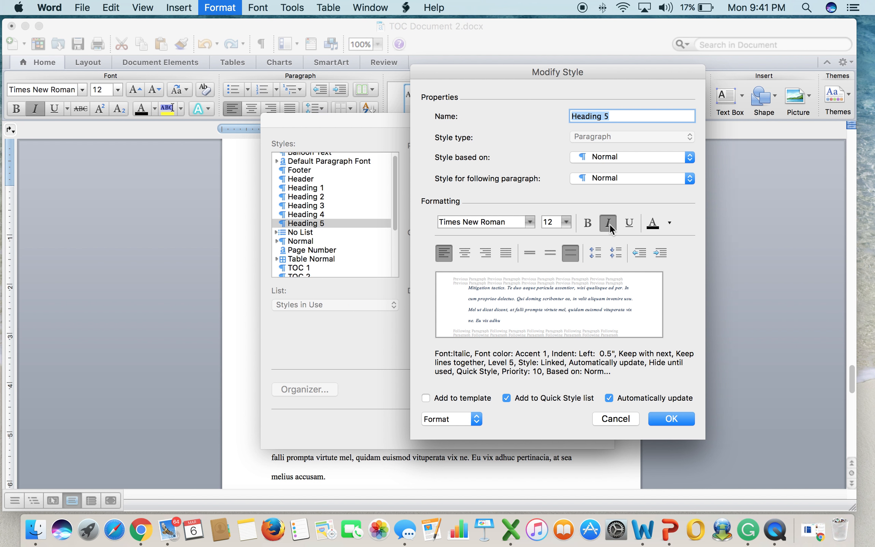
left_click(671, 420)
left_click(574, 428)
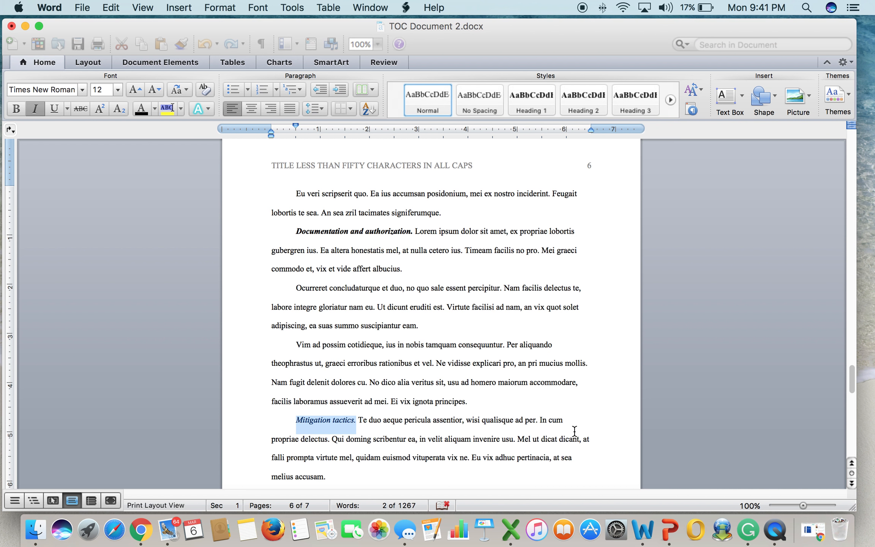
left_click(437, 468)
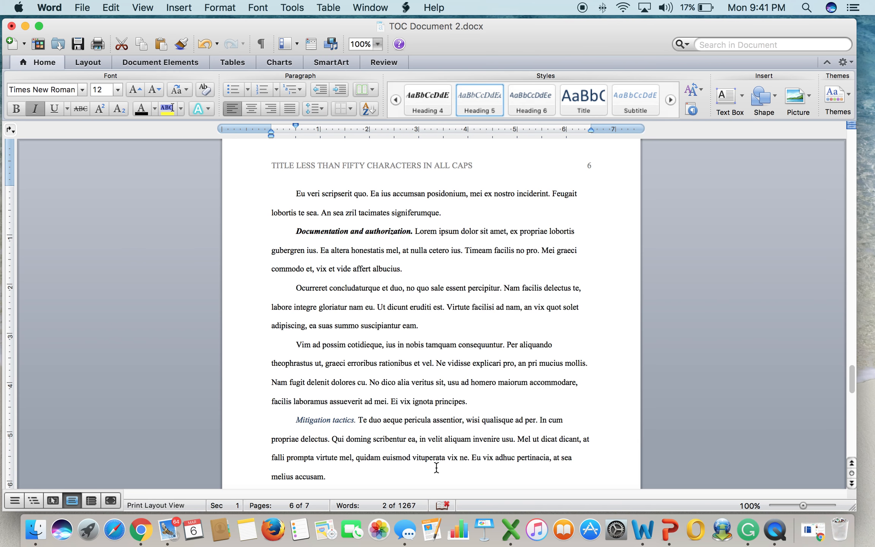
scroll(440, 418, "down", 8)
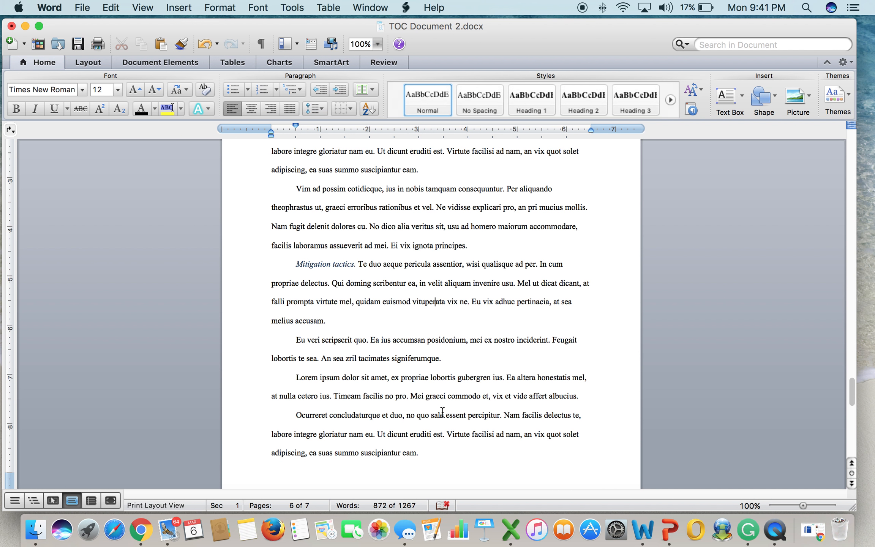
scroll(440, 410, "up", 3)
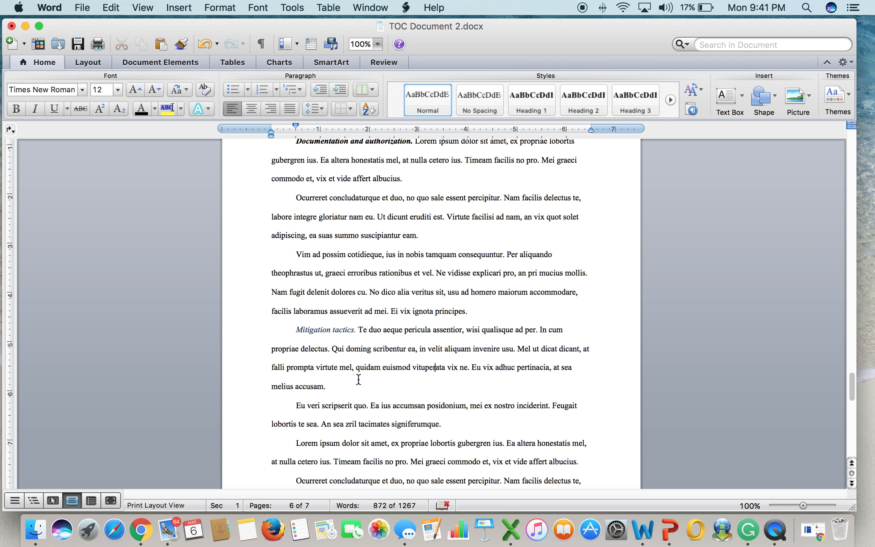
left_click(331, 330)
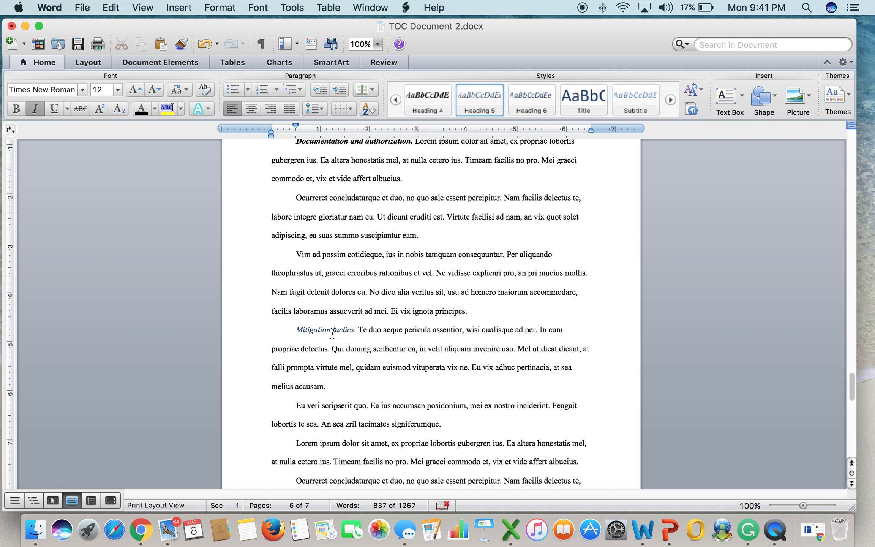
scroll(331, 334, "up", 6)
left_click(340, 267)
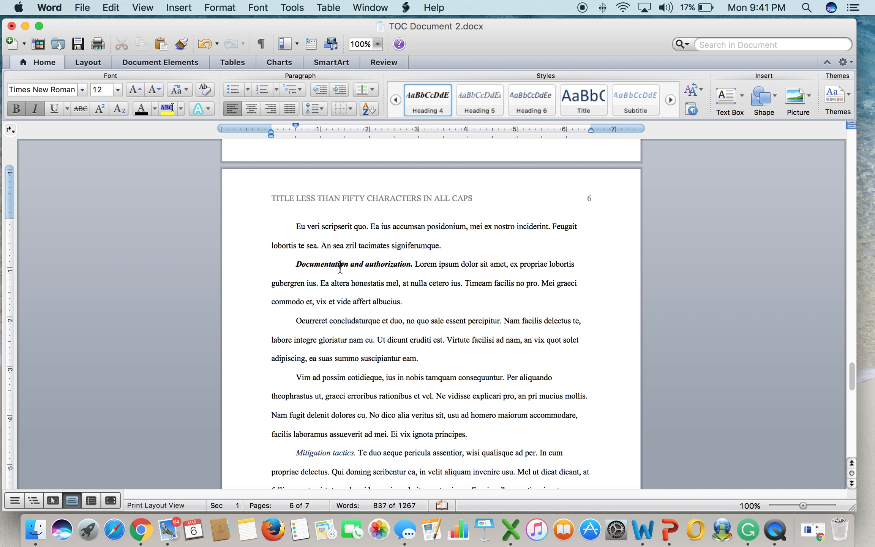
scroll(340, 267, "up", 10)
left_click(340, 231)
scroll(341, 228, "up", 8)
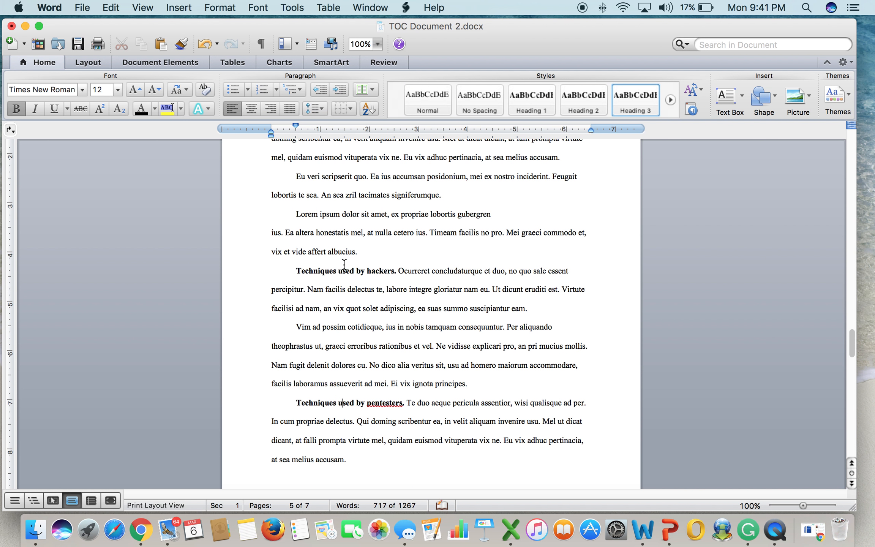
left_click(345, 275)
scroll(350, 273, "up", 20)
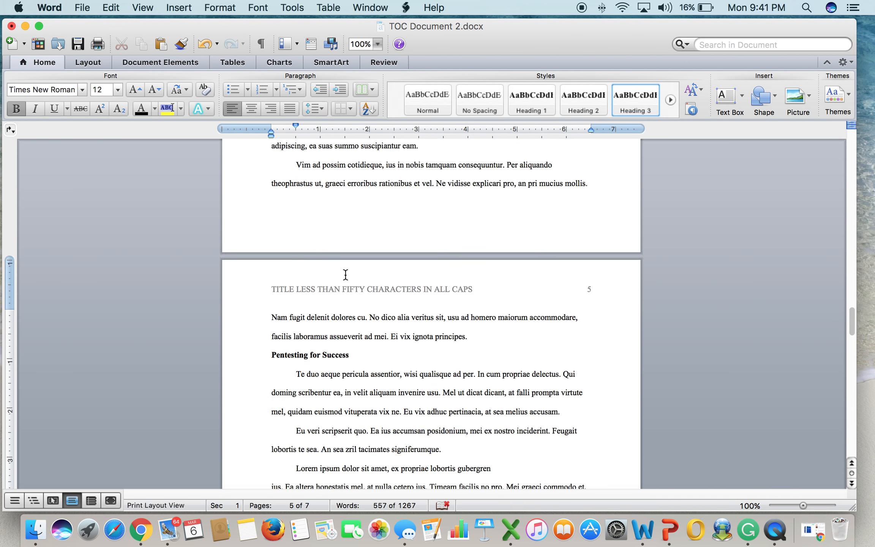
scroll(357, 270, "down", 6)
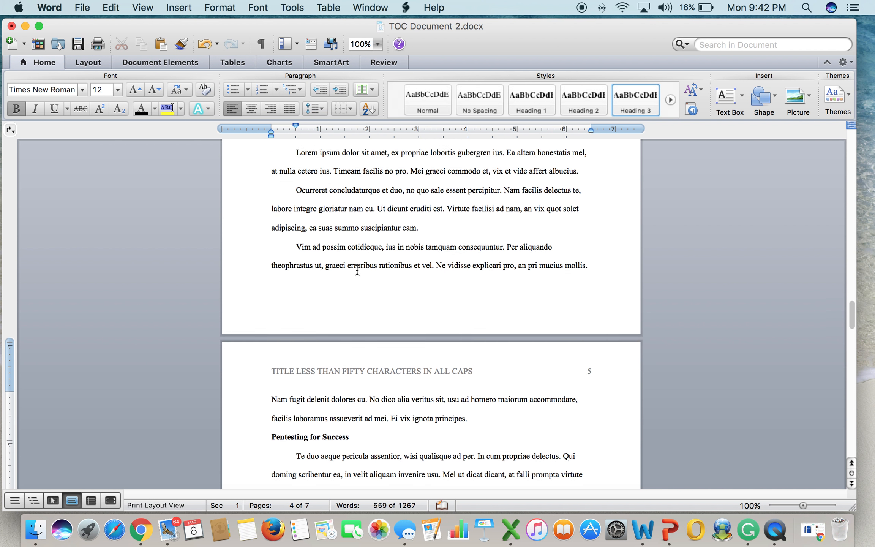
left_click(327, 416)
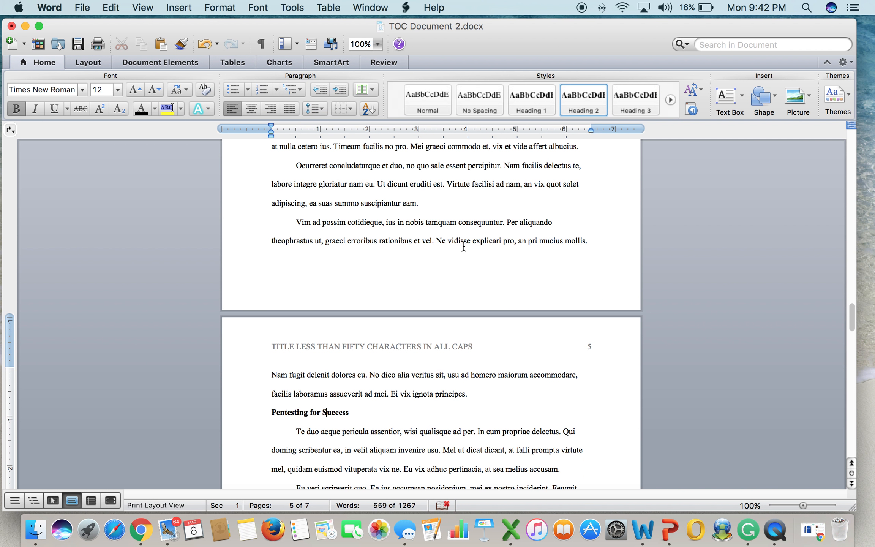
scroll(464, 167, "up", 4)
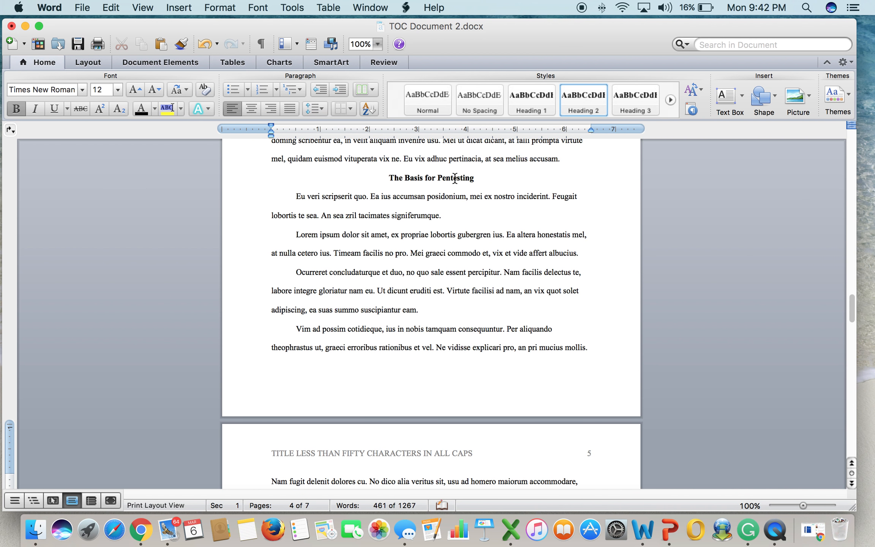
left_click(455, 176)
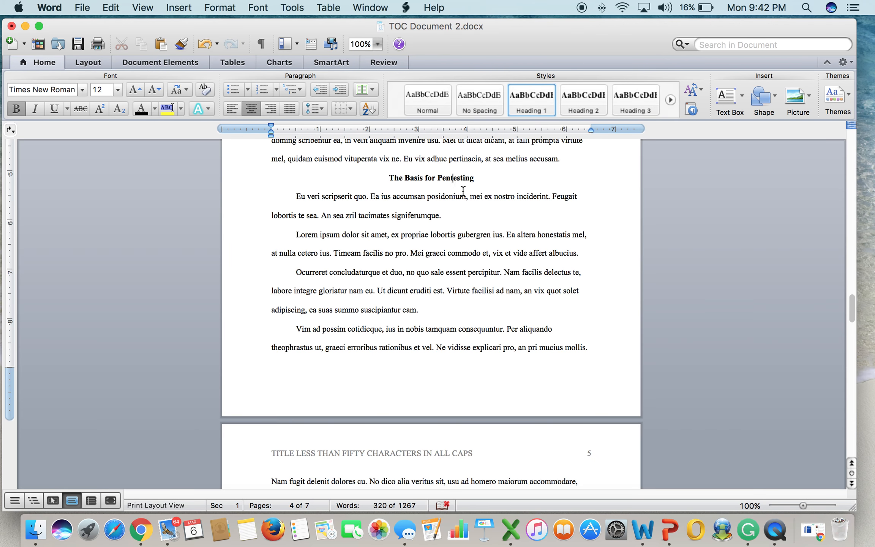
scroll(463, 190, "down", 10)
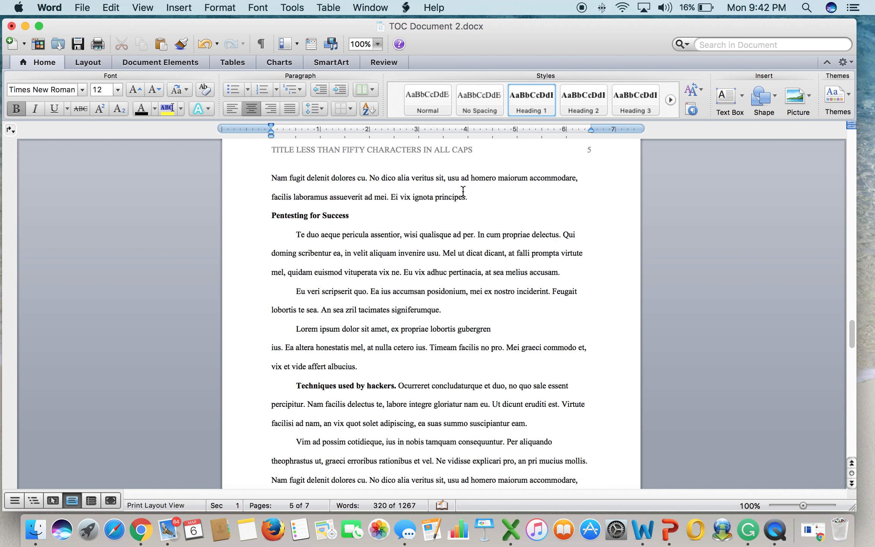
scroll(463, 190, "down", 5)
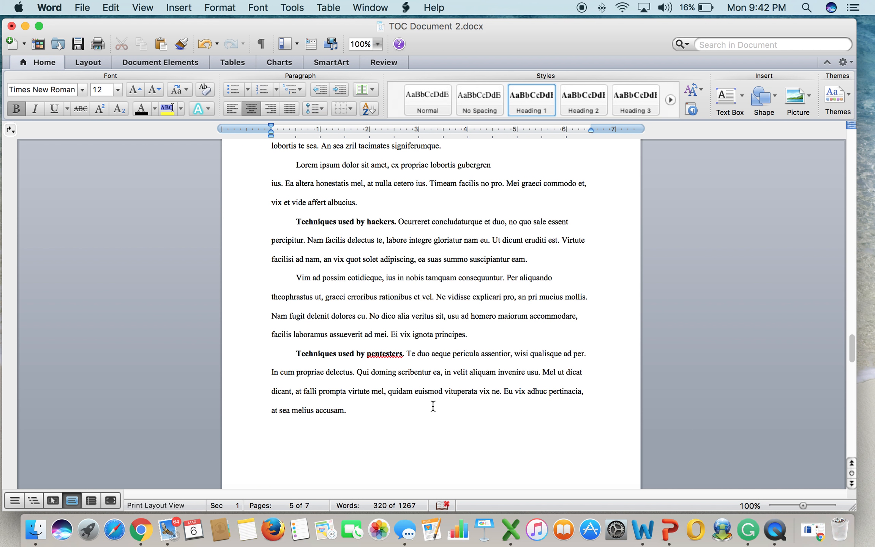
scroll(433, 405, "down", 5)
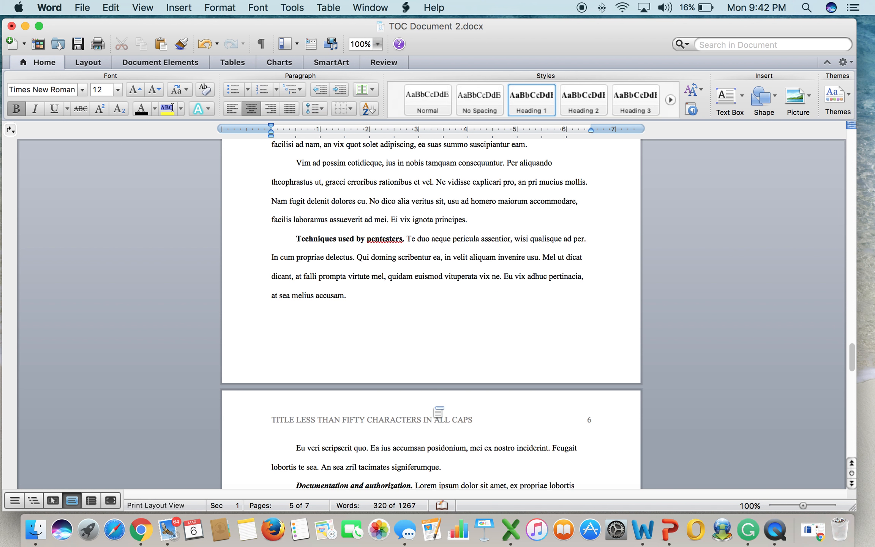
scroll(433, 406, "down", 4)
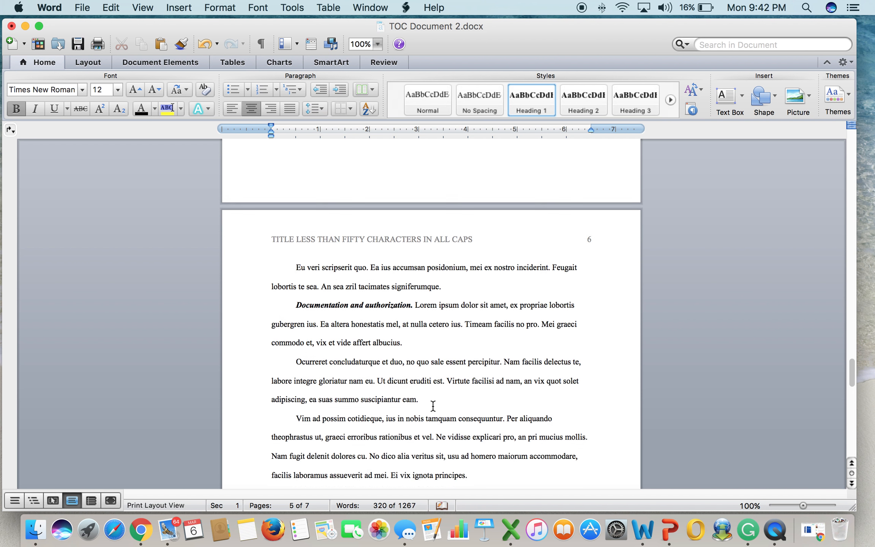
scroll(433, 405, "down", 1)
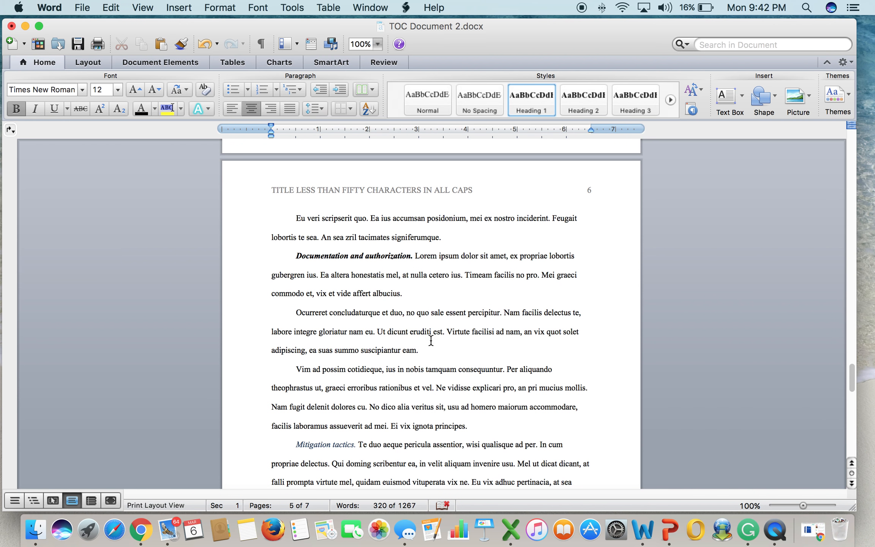